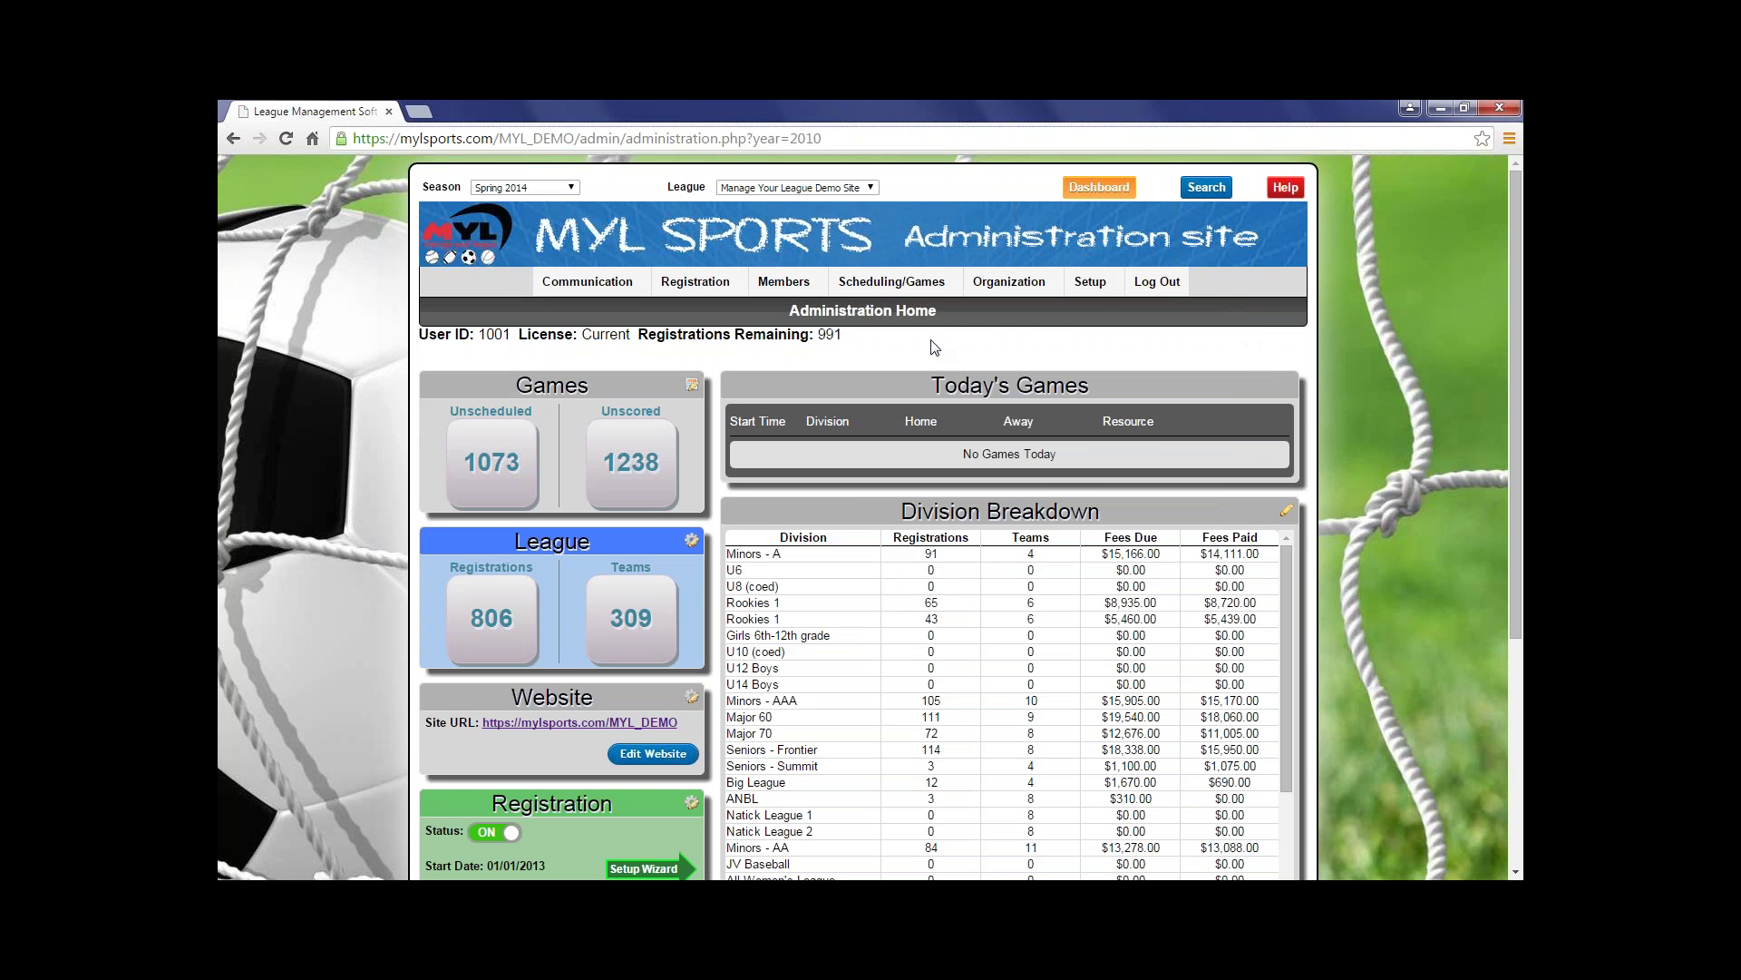
Open the Team Edit page and expand the Minors - A division to show its teams
mouse_move(1090, 283)
mouse_move(1098, 358)
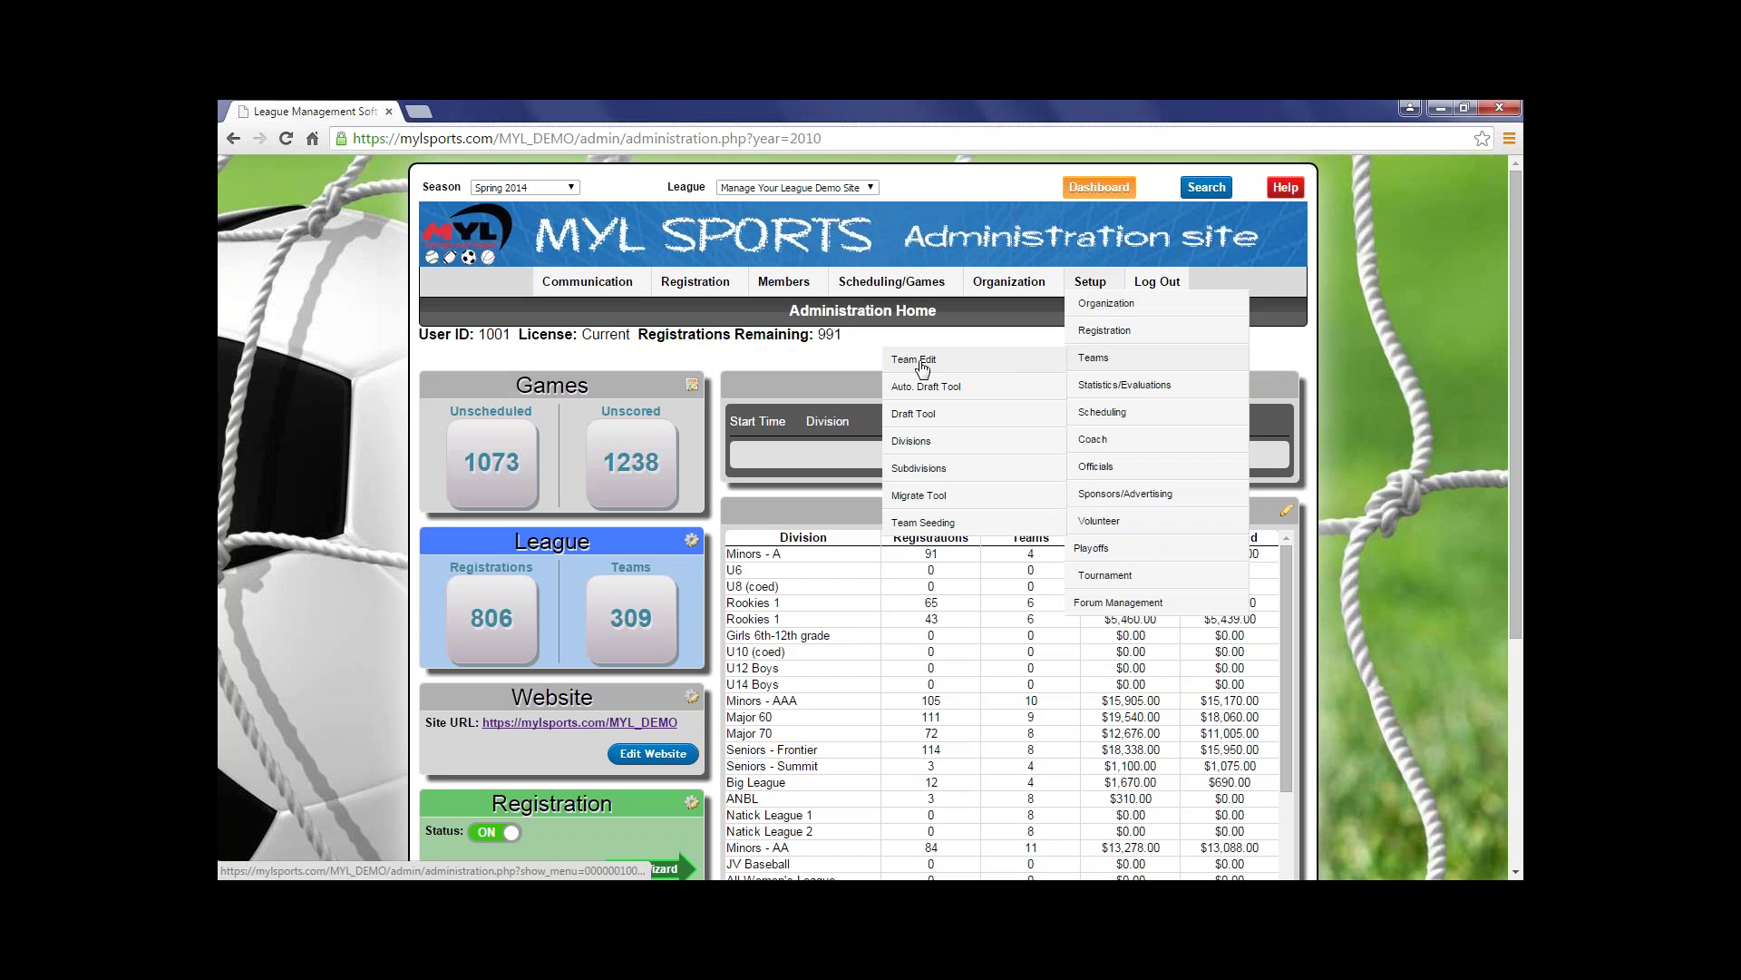
left_click(633, 627)
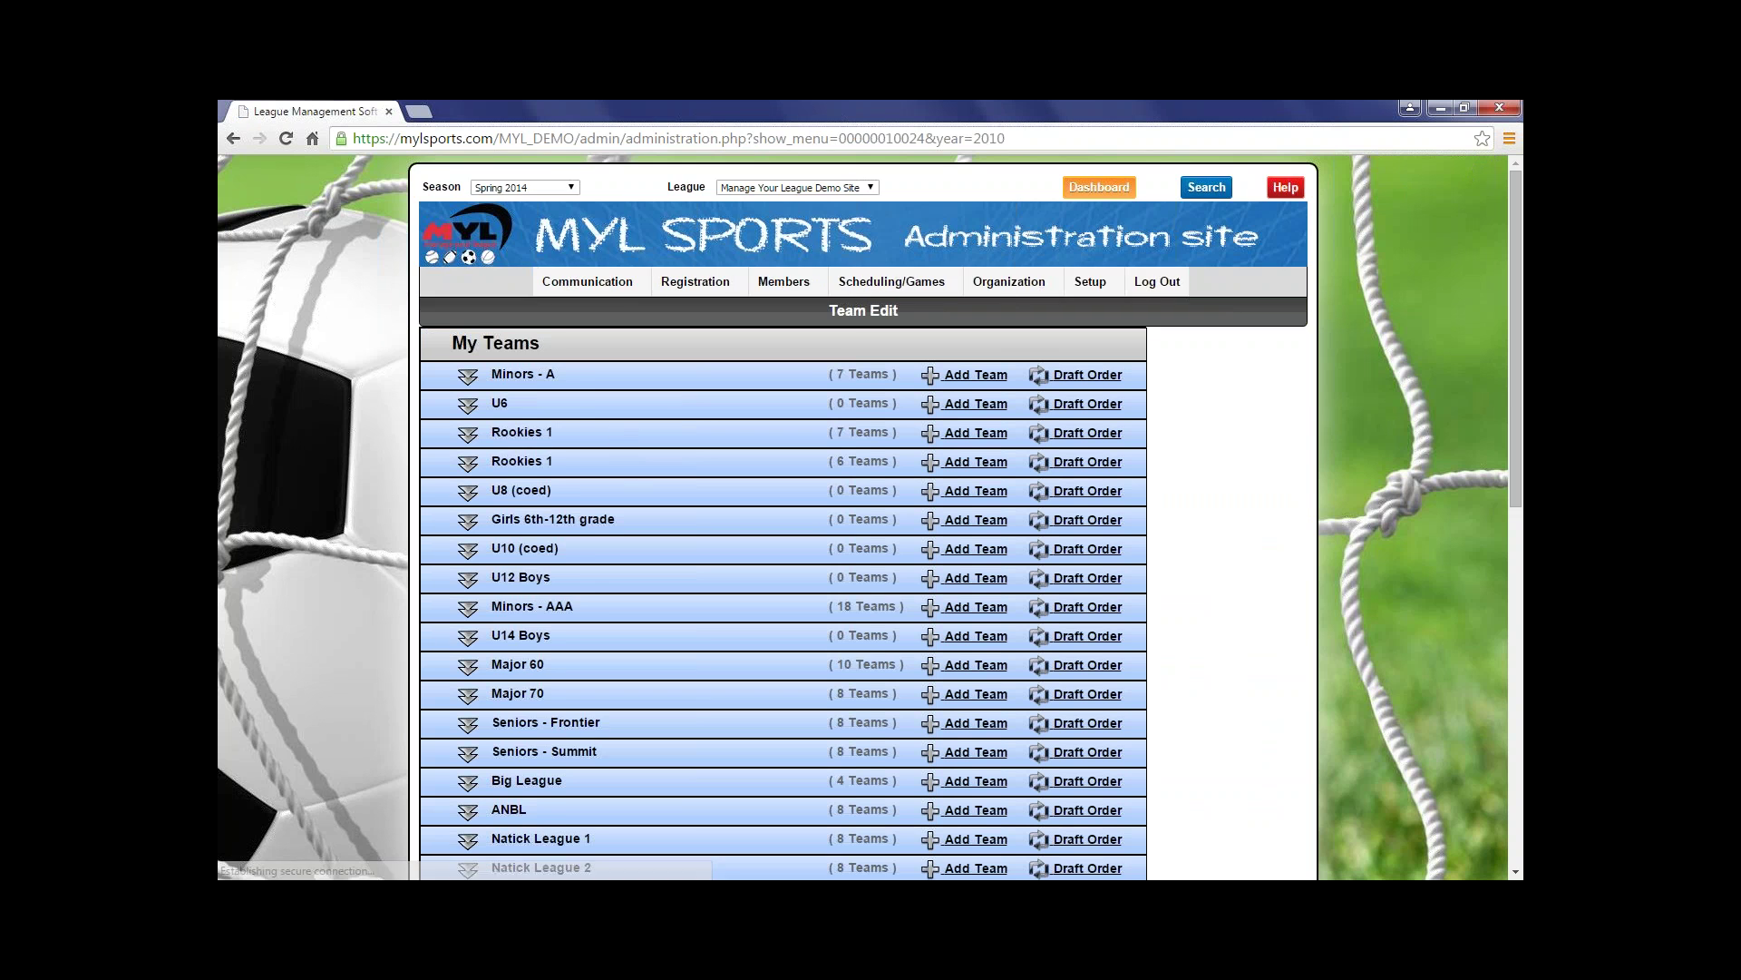
scroll(616, 439, "down", 8)
scroll(606, 481, "up", 8)
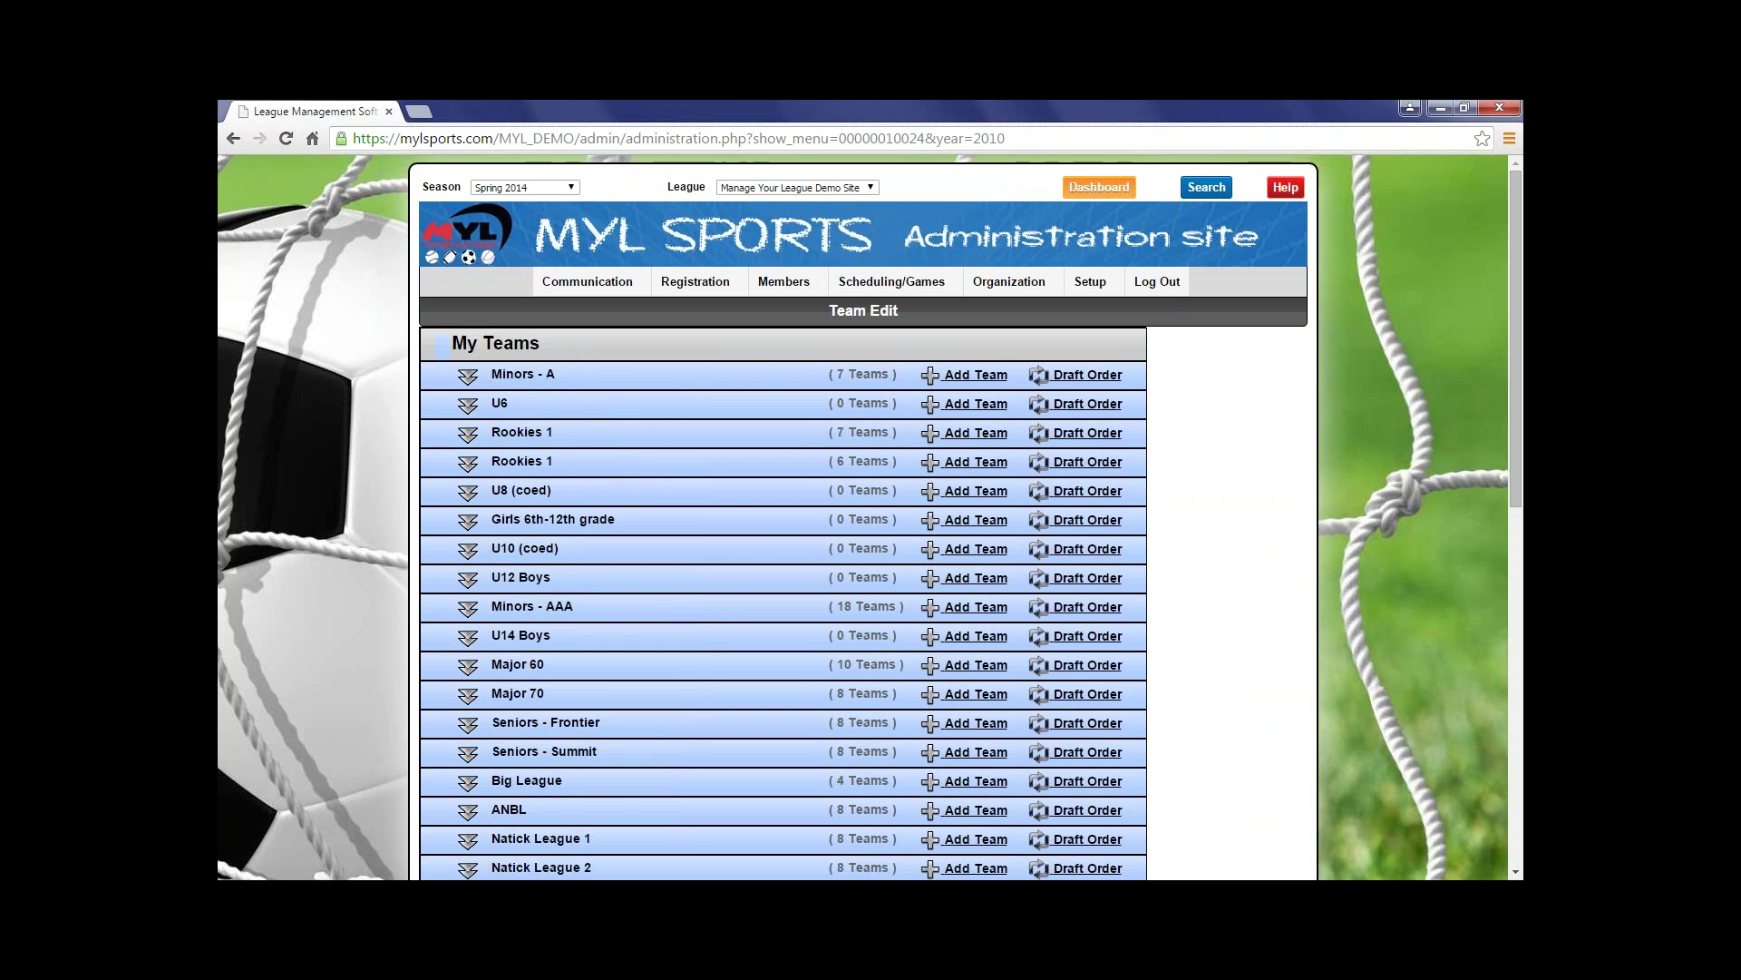
left_click(534, 380)
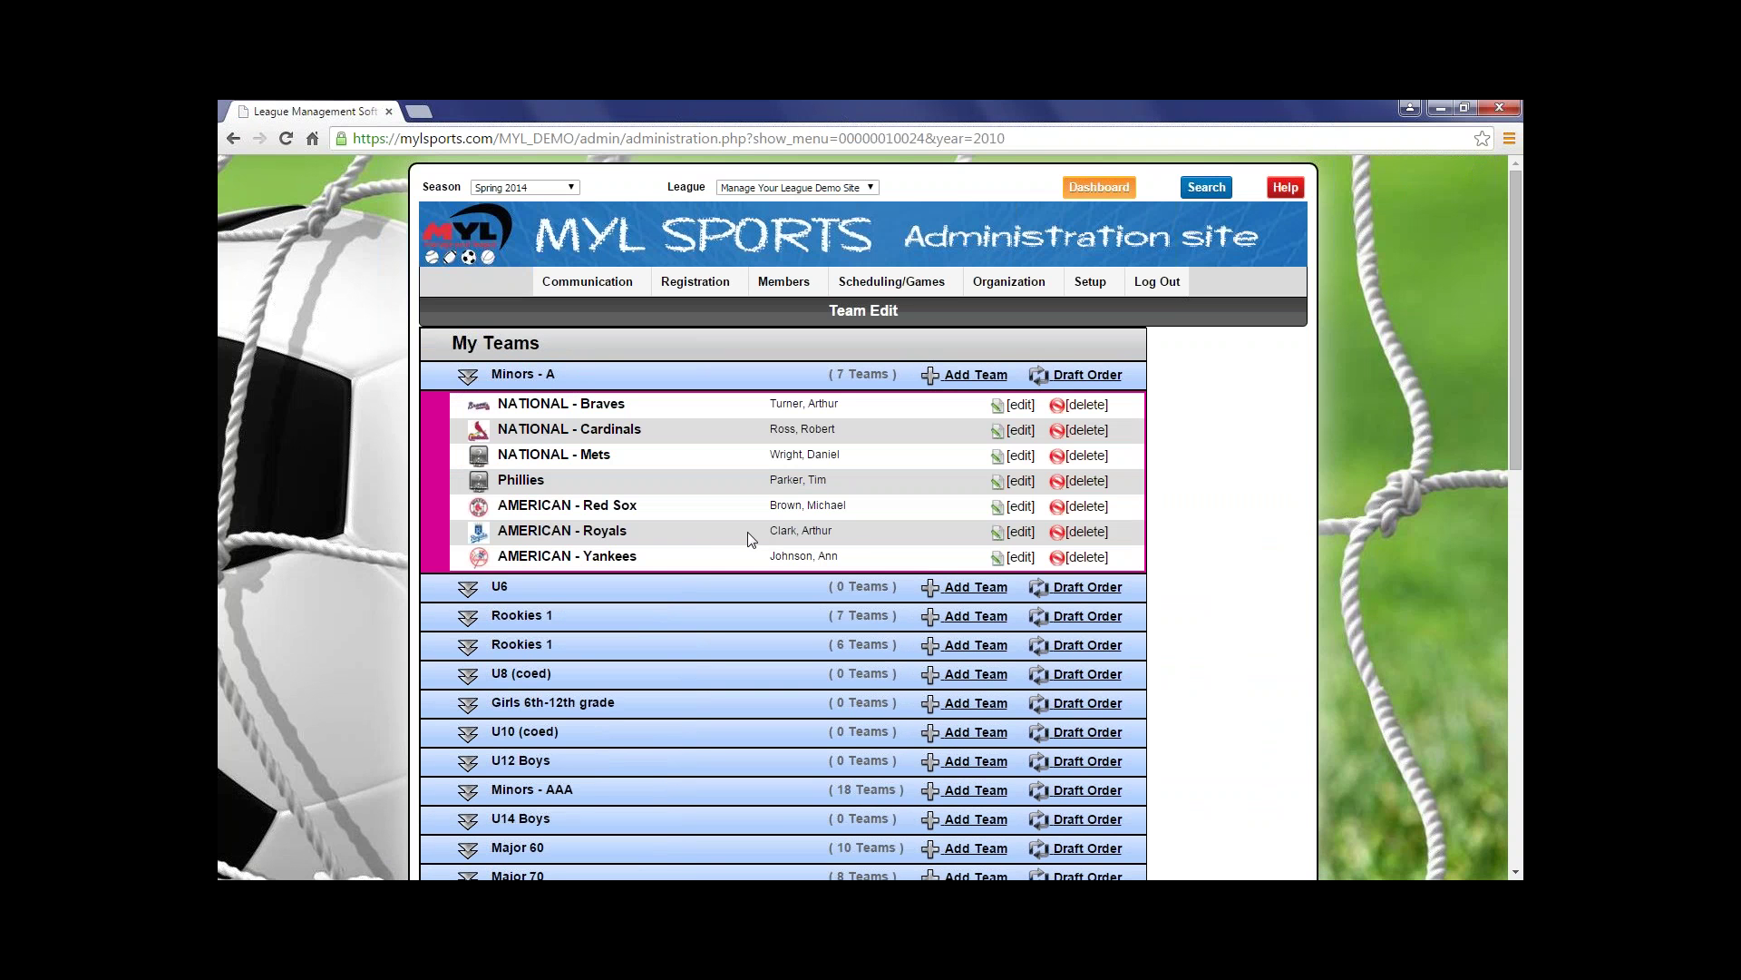
Start a new team in the Minors - A division with the name Bills and the abbreviation BILLS
left_click(958, 379)
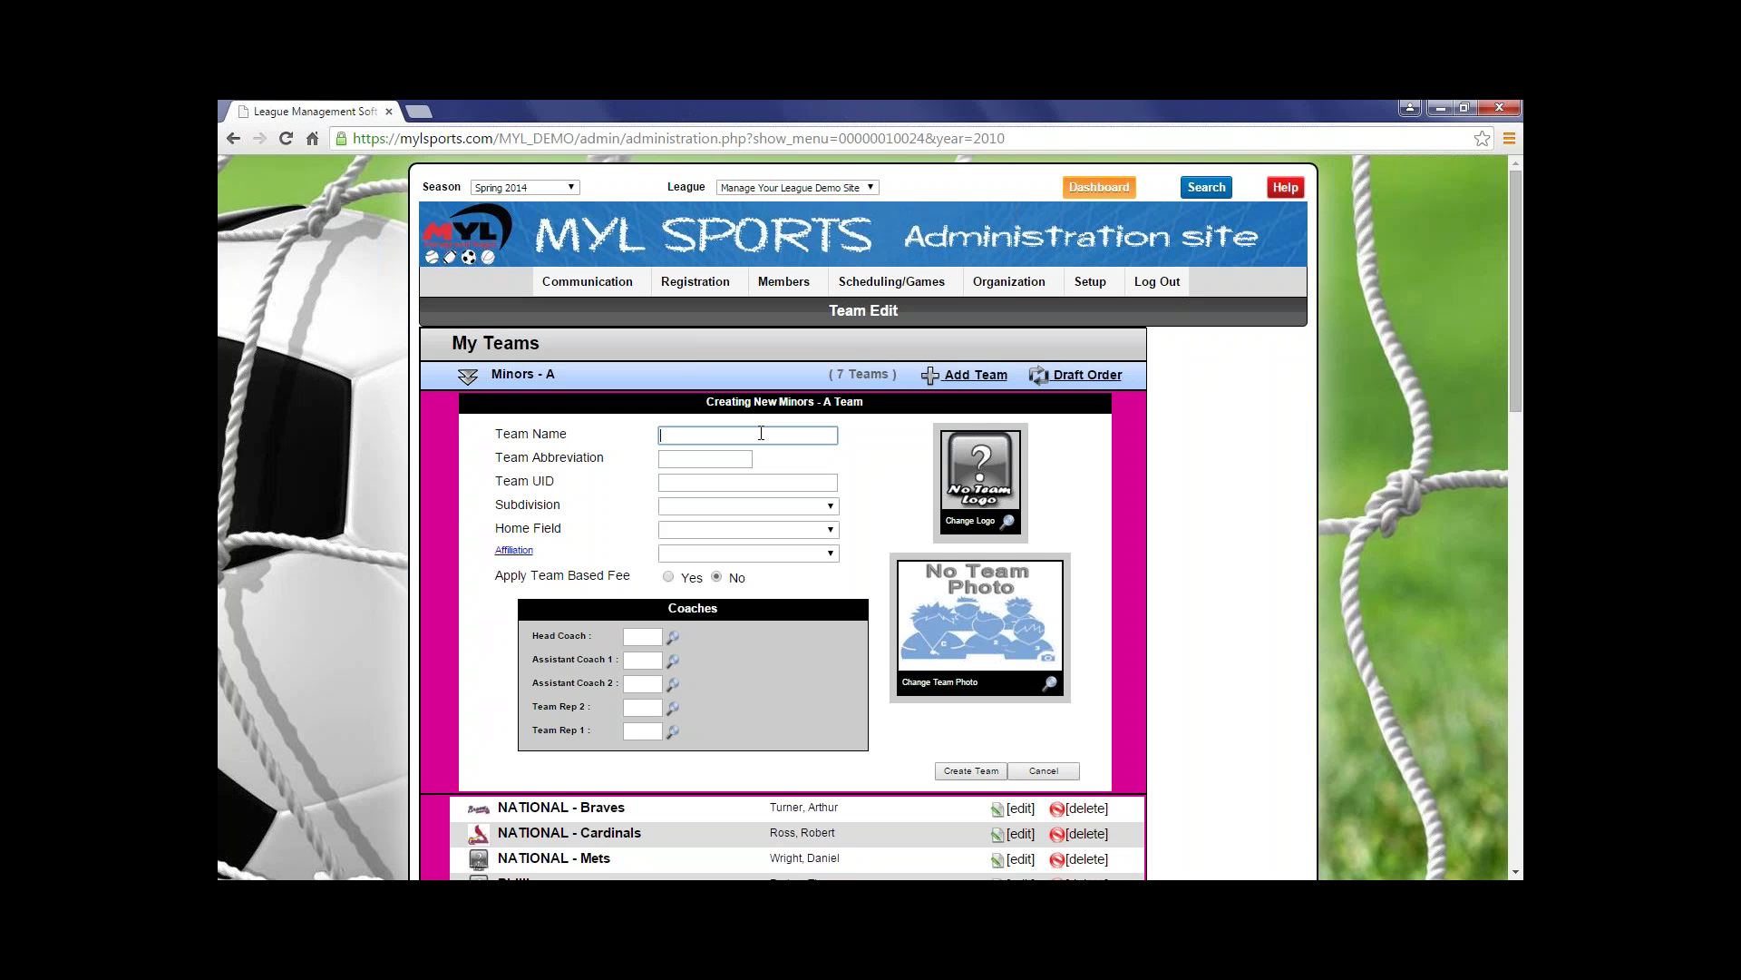
type("Bills")
left_click(727, 465)
type("BILLS")
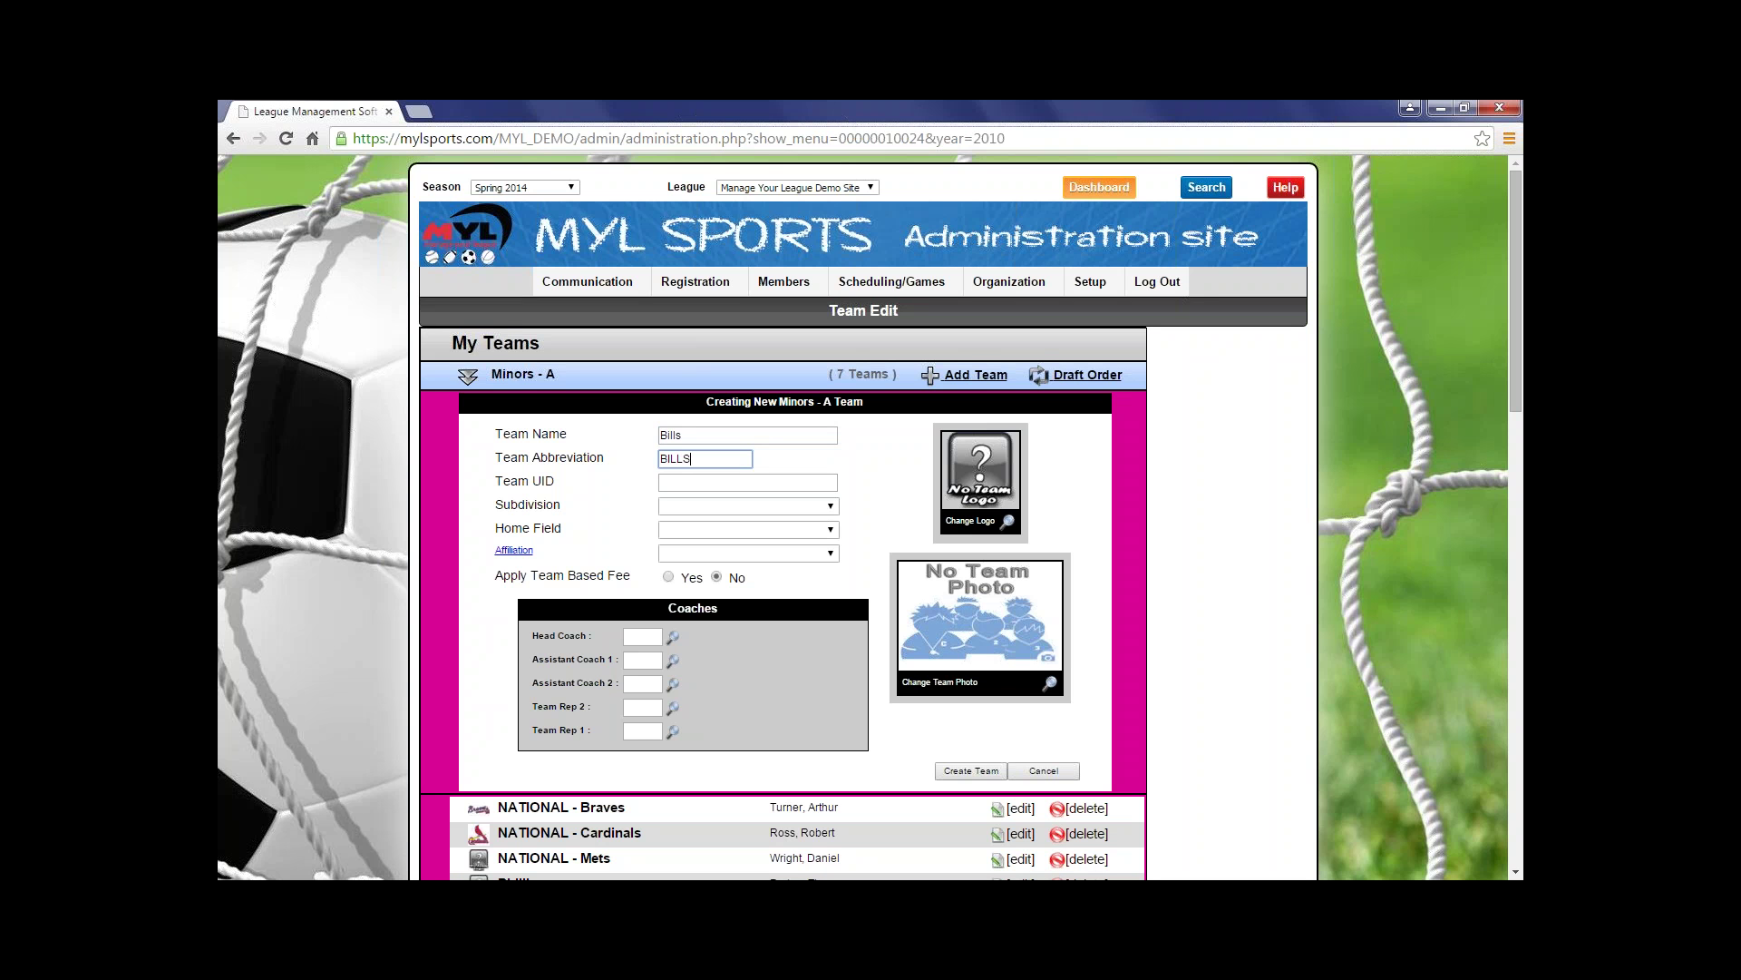
Assign the new team to the NATIONAL subdivision with Garson Arena as home field, leaving the UID and affiliation blank
left_click(694, 483)
left_click(711, 506)
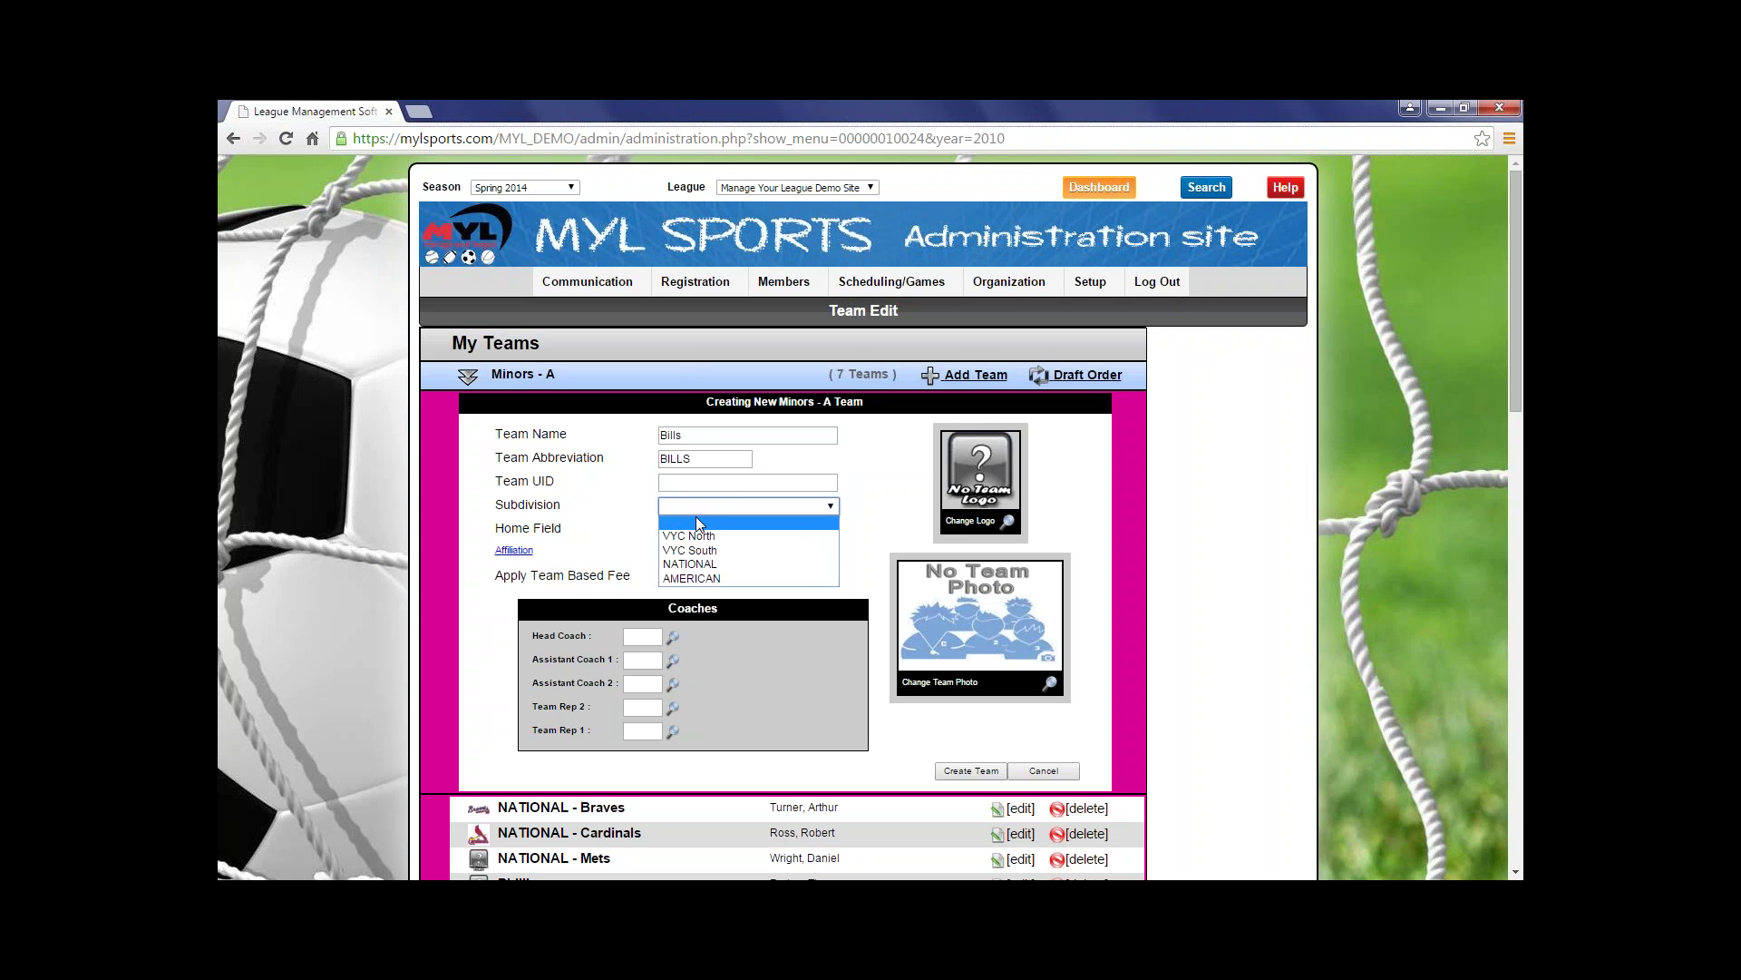
left_click(694, 562)
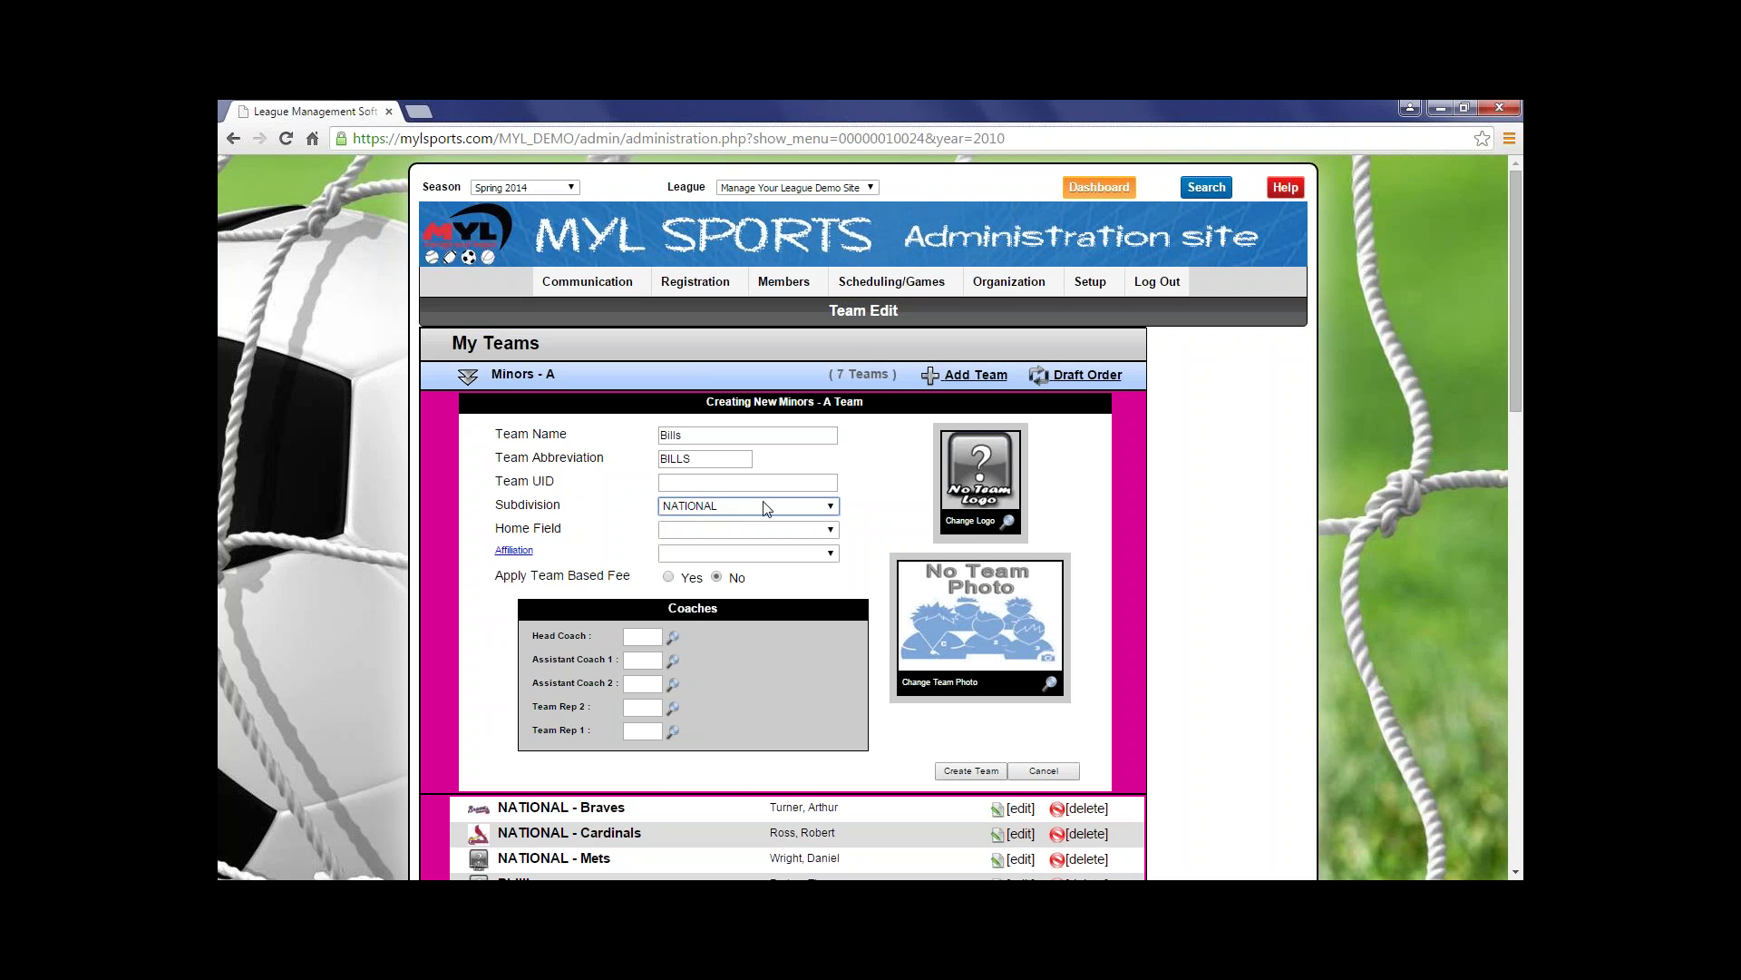
left_click(731, 532)
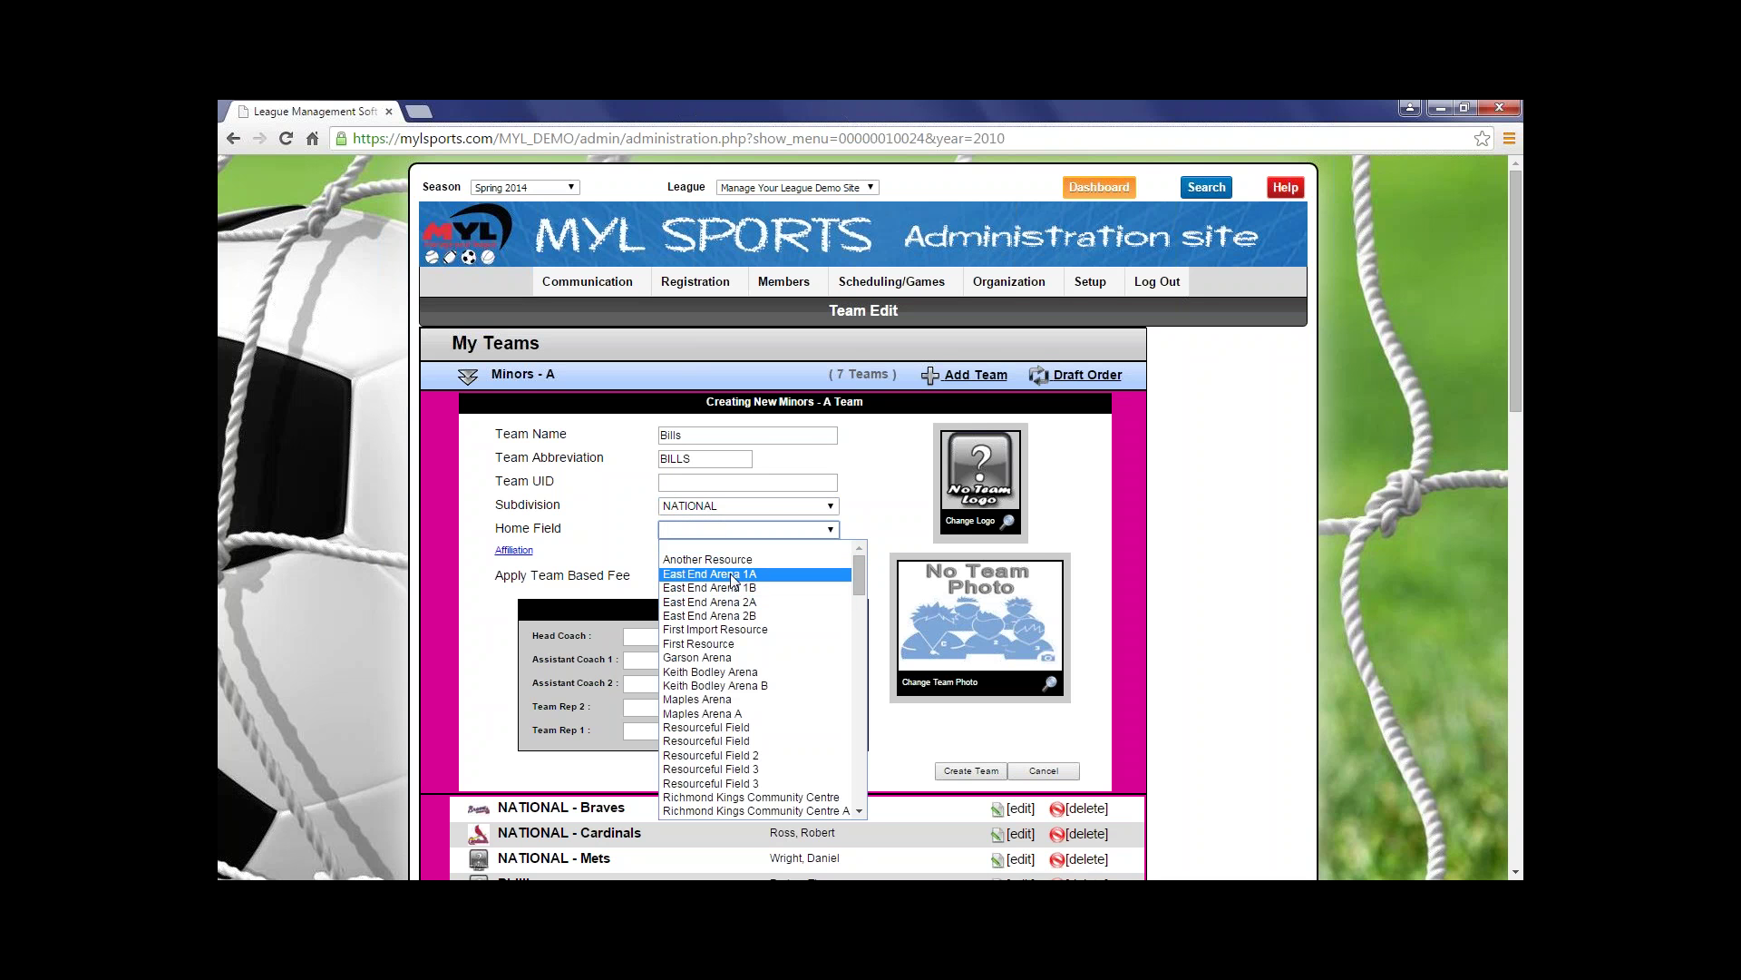
left_click(721, 657)
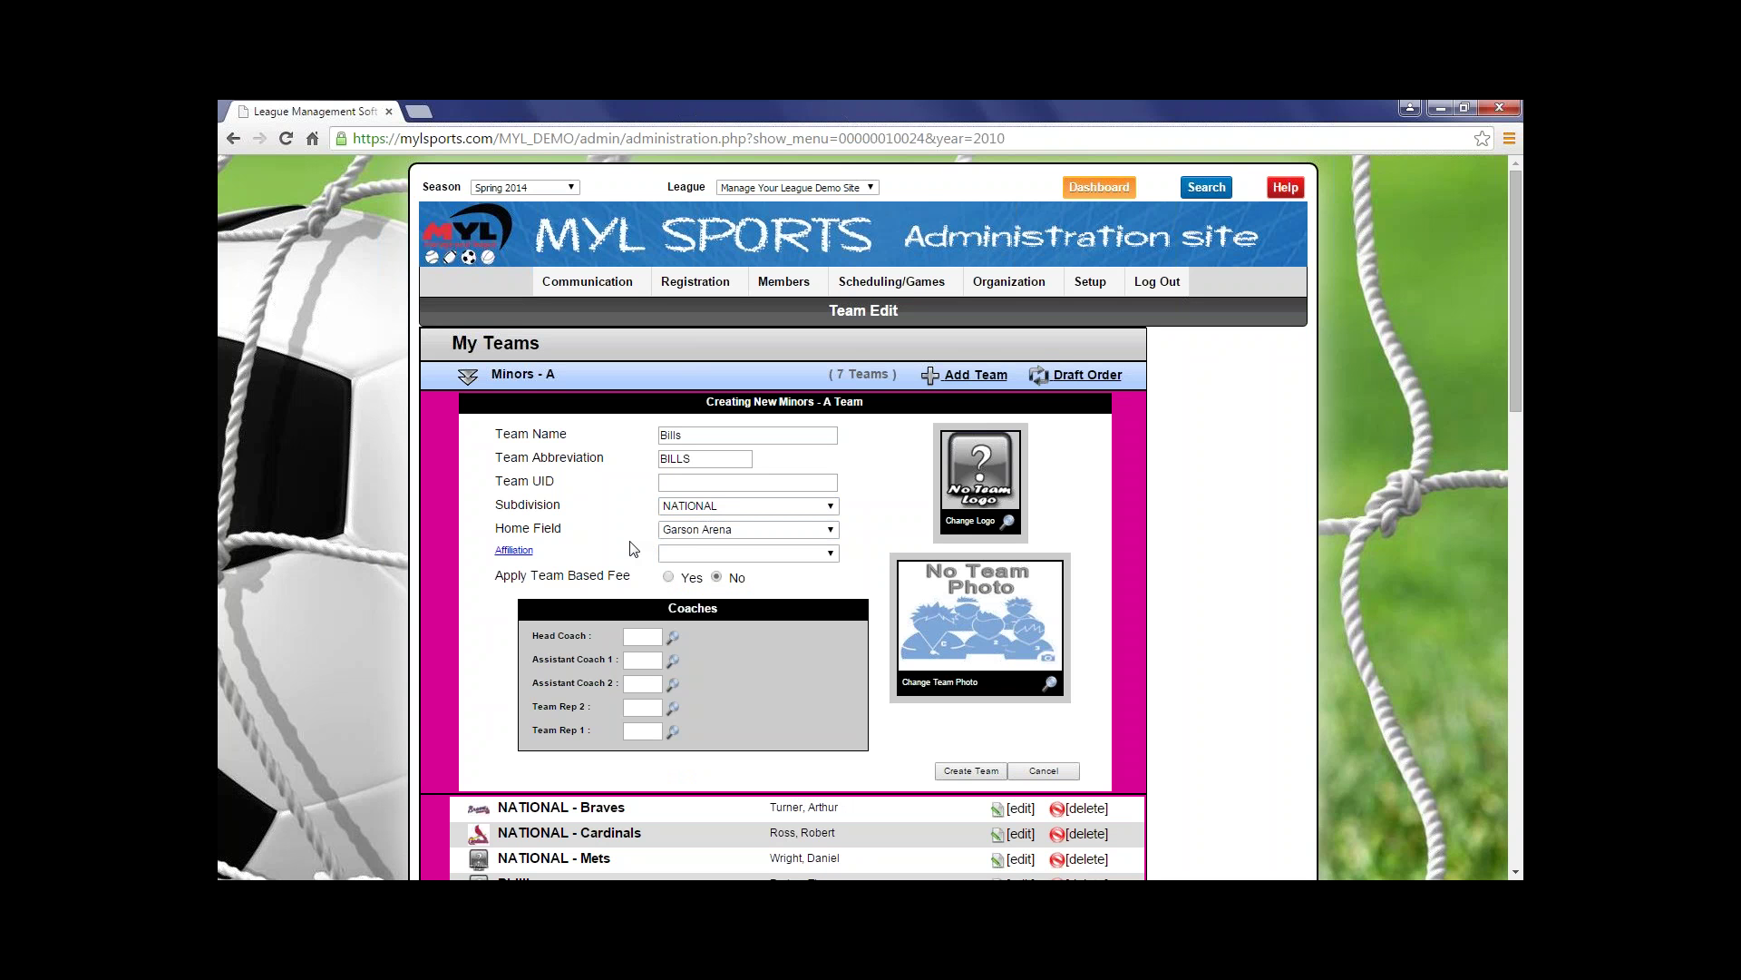
left_click(709, 553)
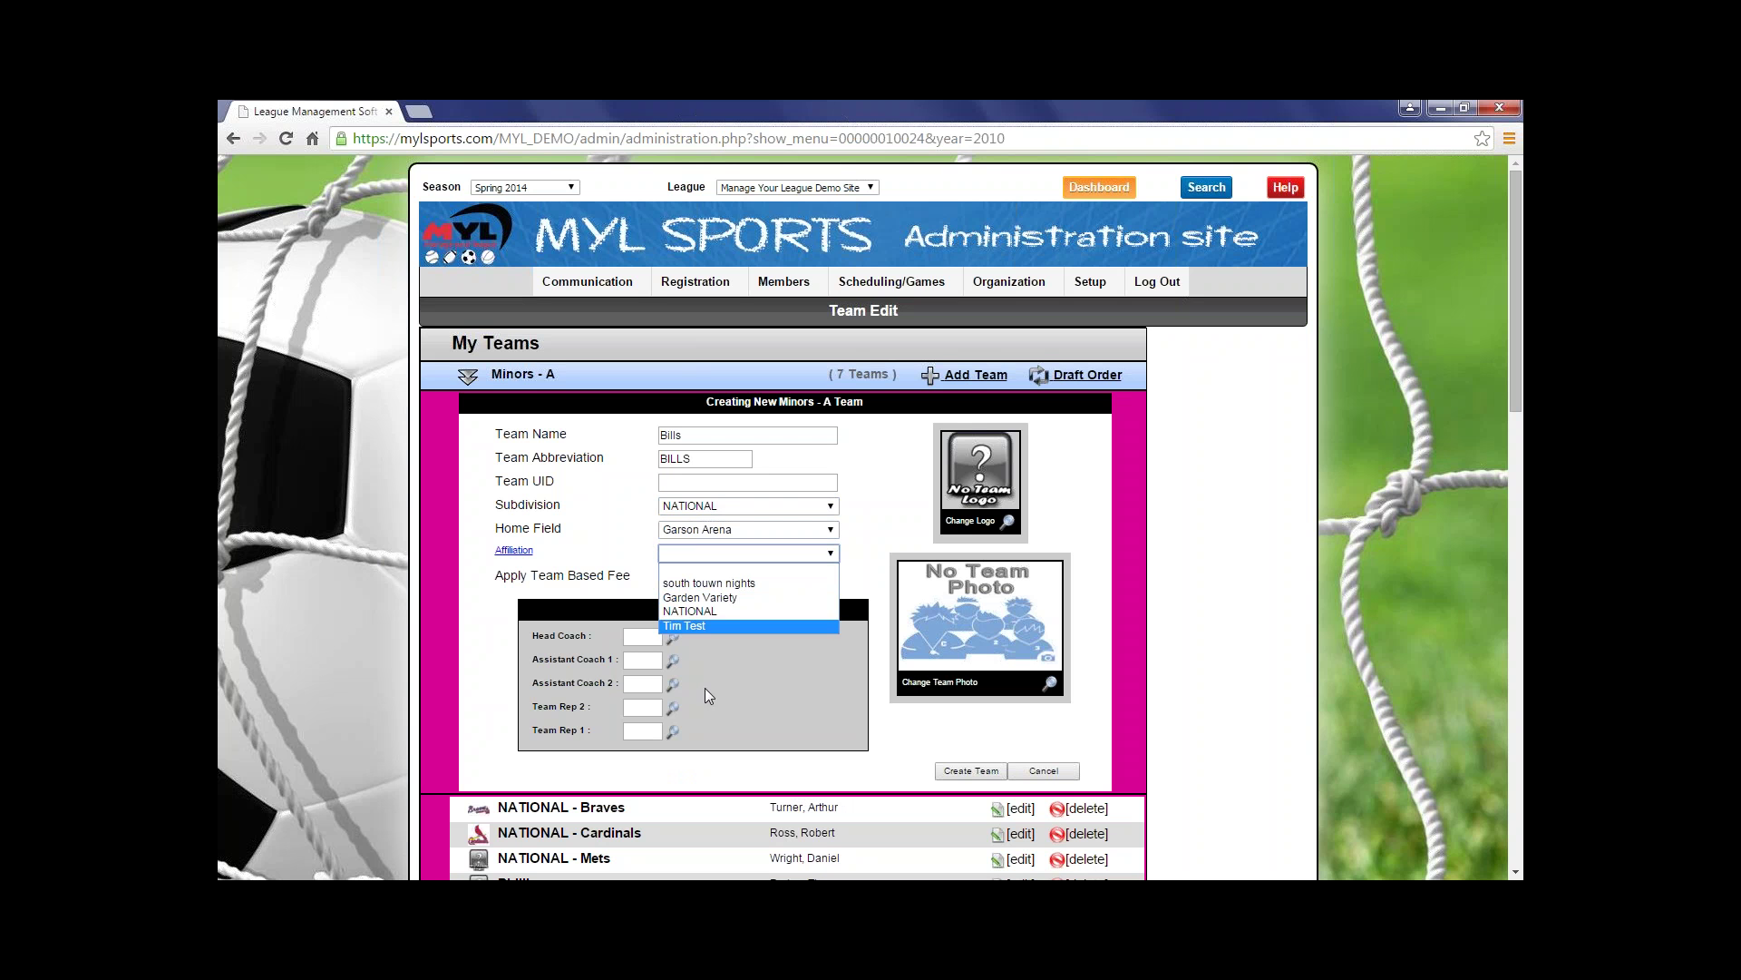
left_click(722, 575)
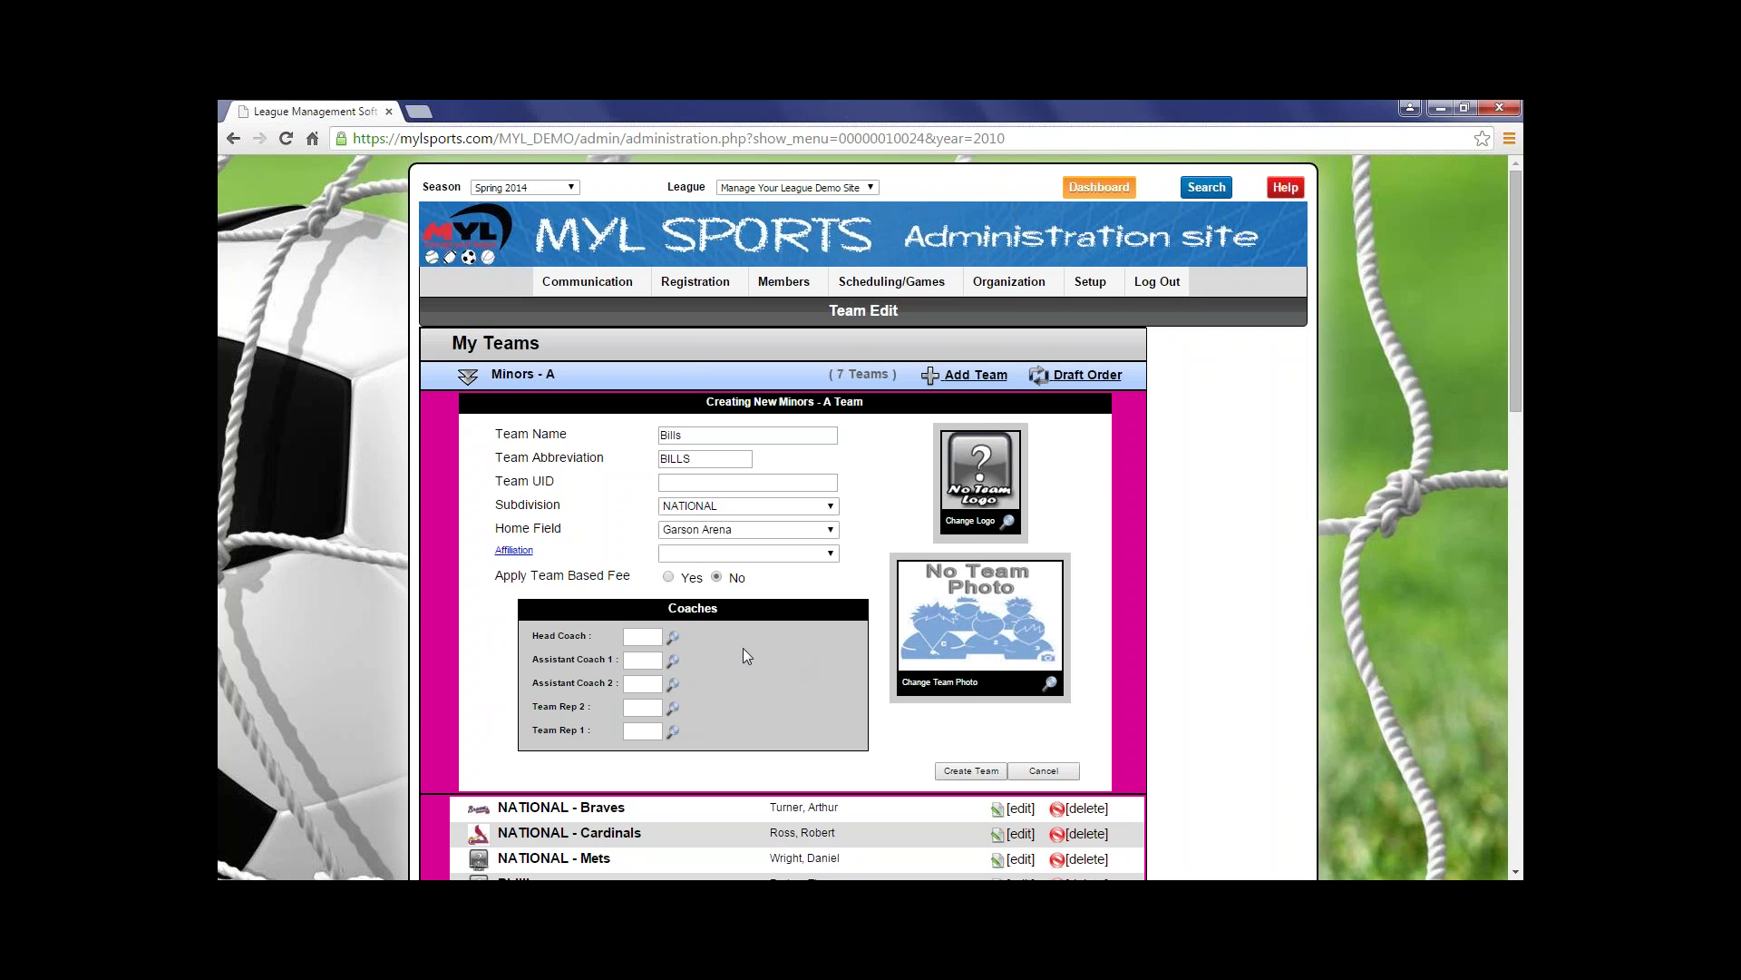
Look up the head coach by last name, assign the first match to the Bills team, and create the team
left_click(640, 637)
left_click(672, 637)
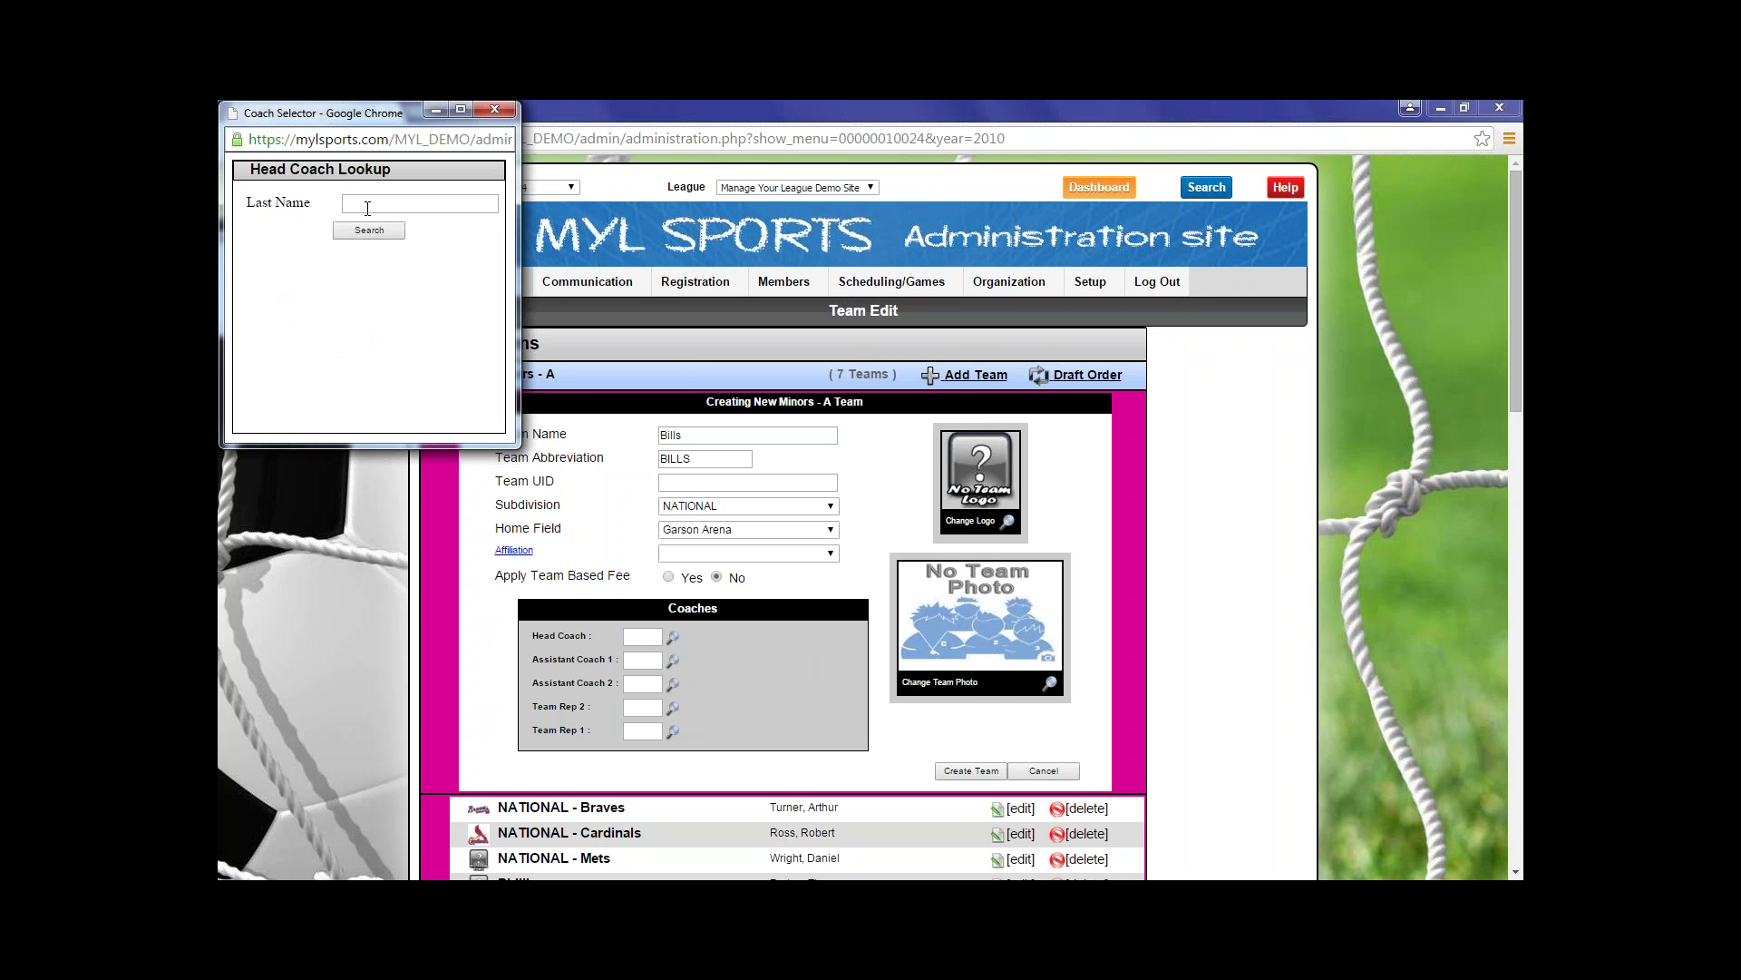
left_click(367, 208)
type("thompson")
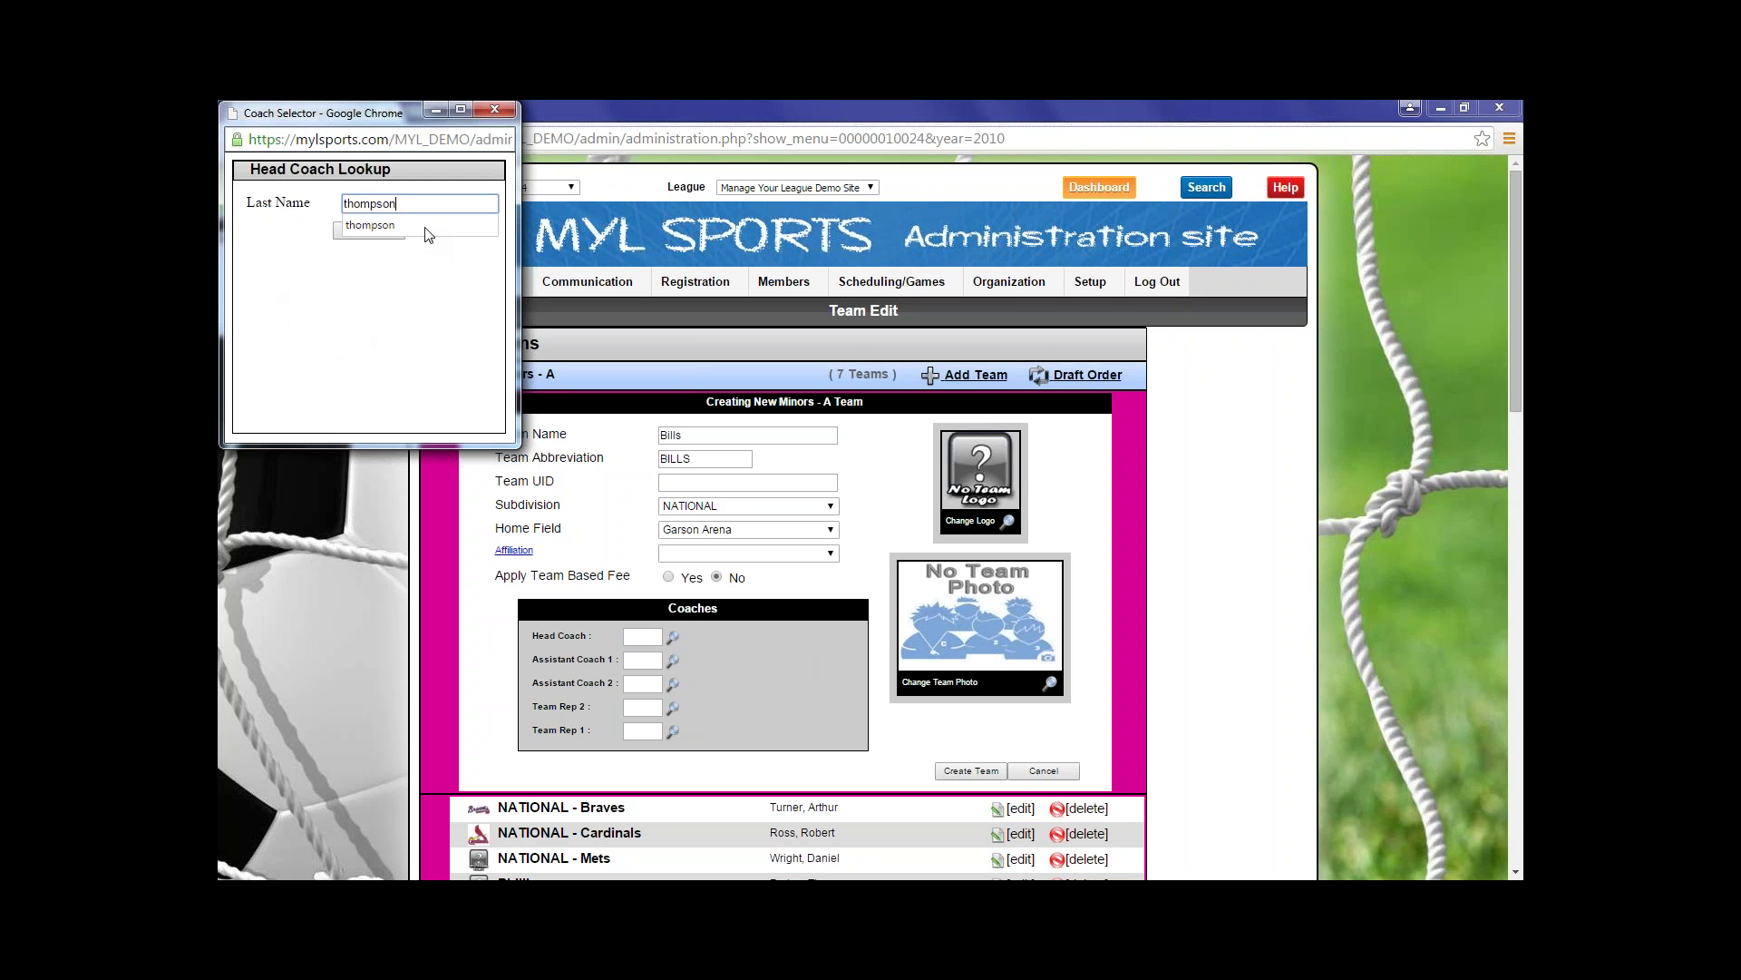
key("Return")
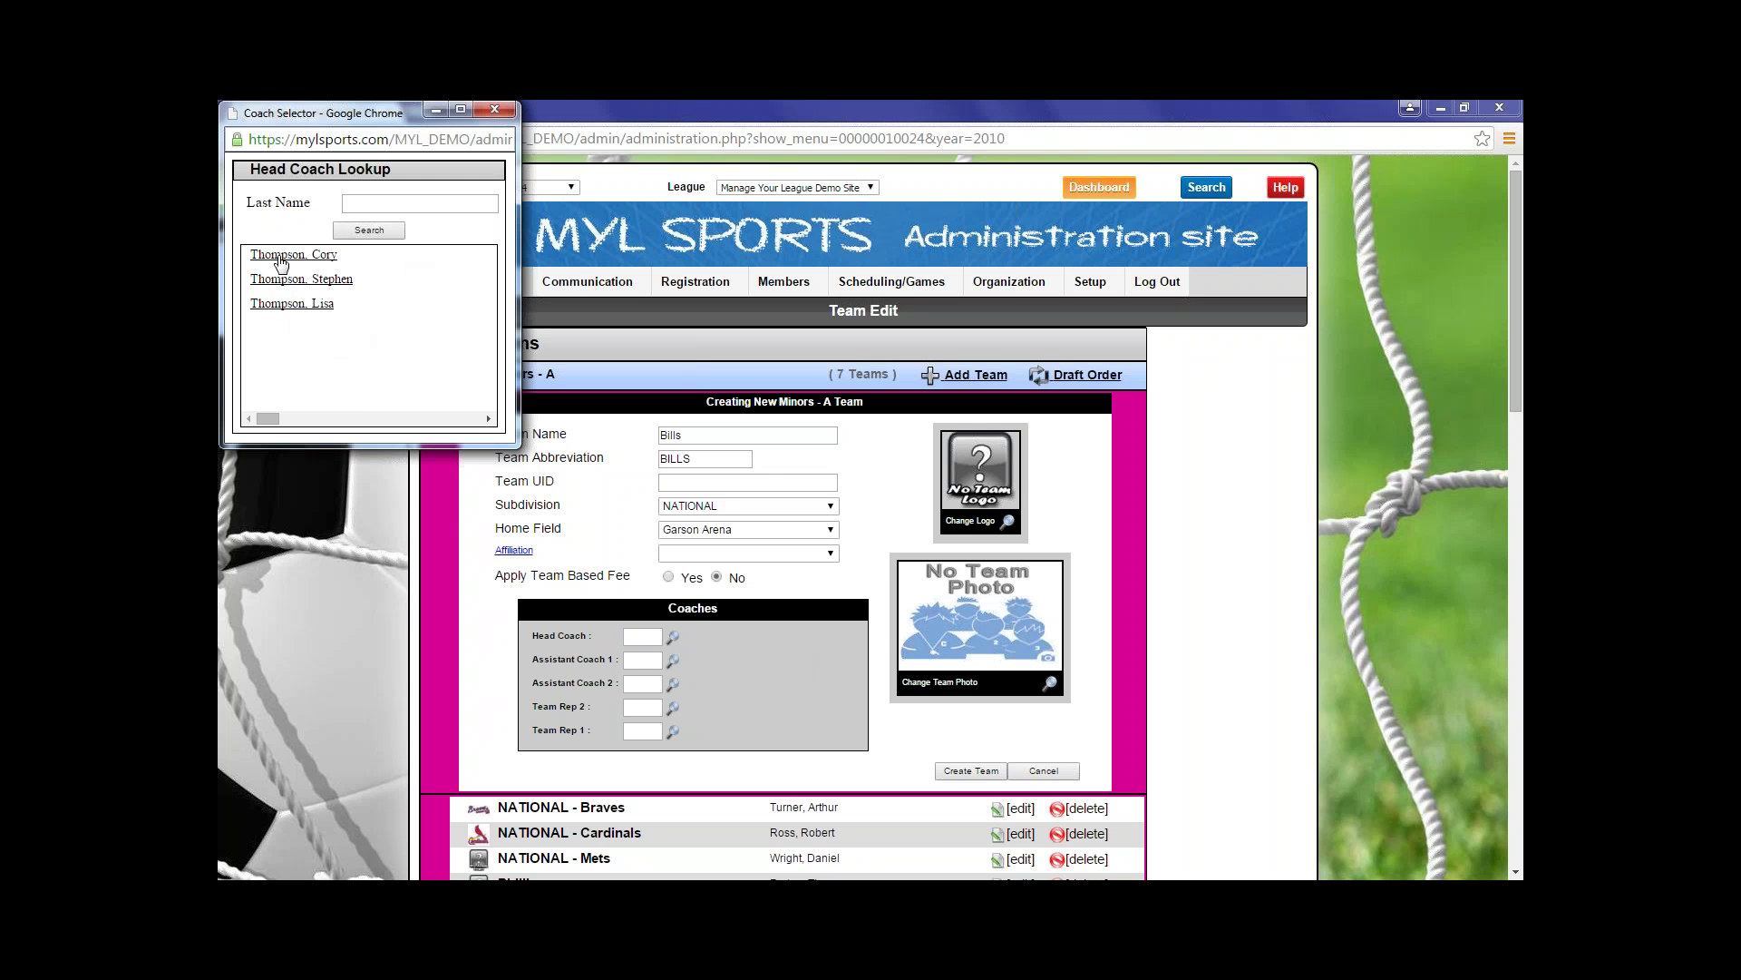
left_click(281, 255)
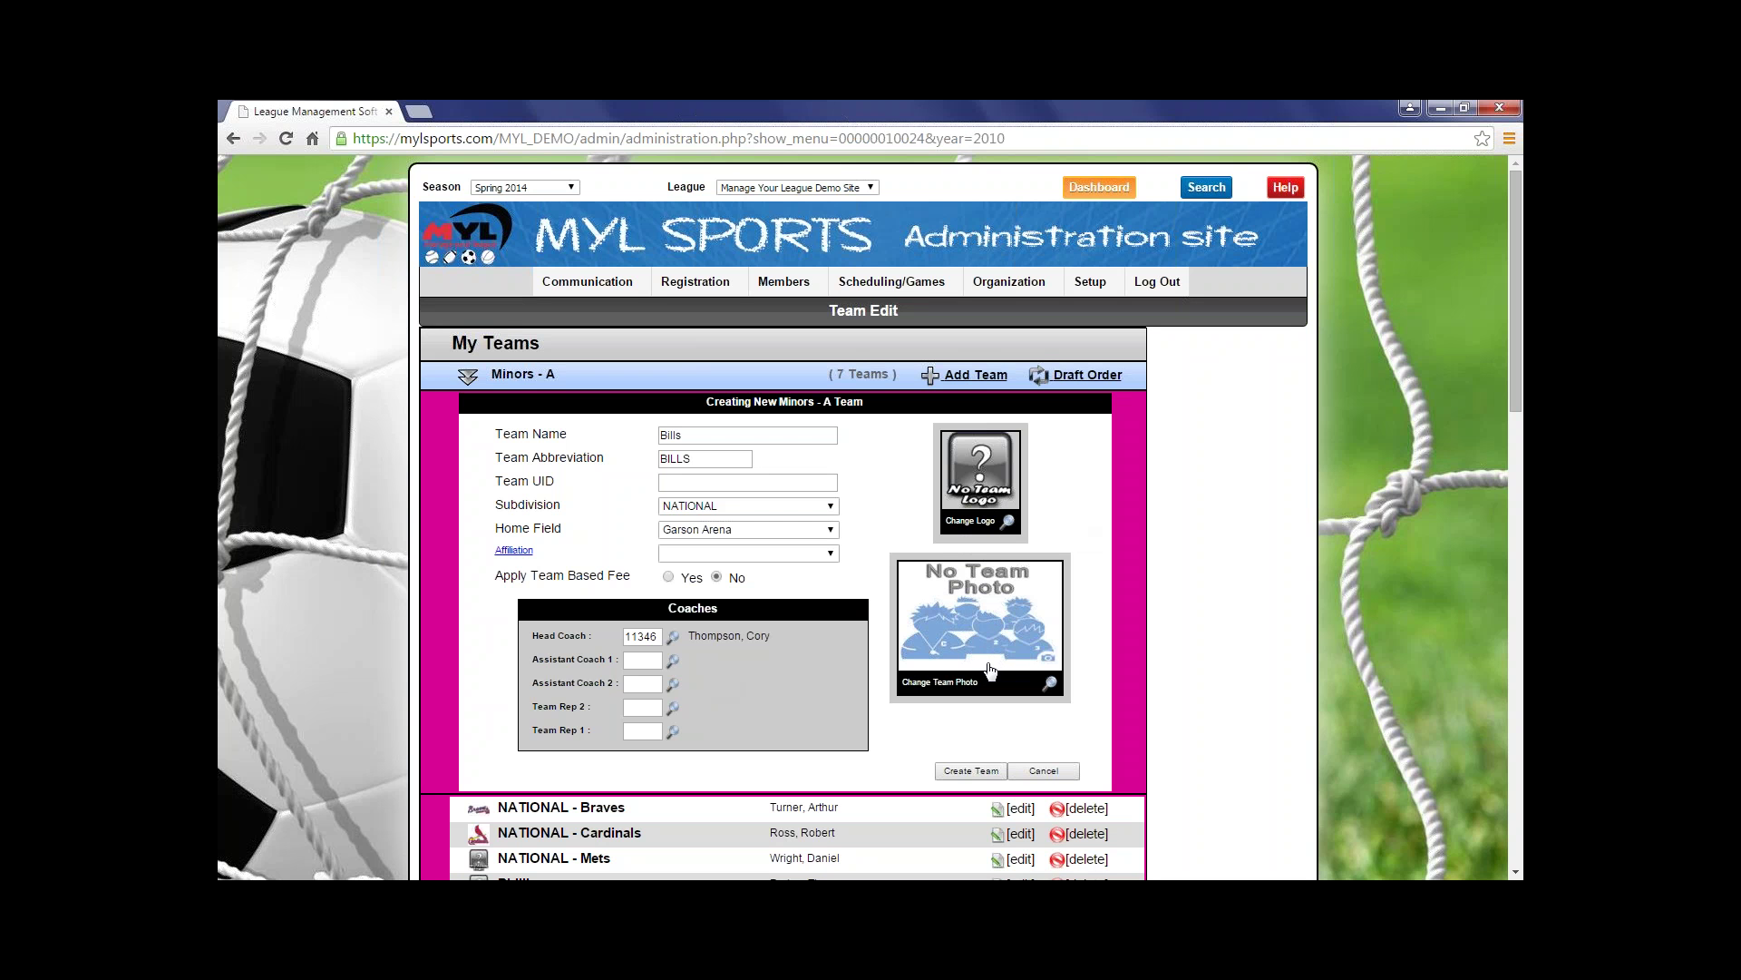
left_click(983, 778)
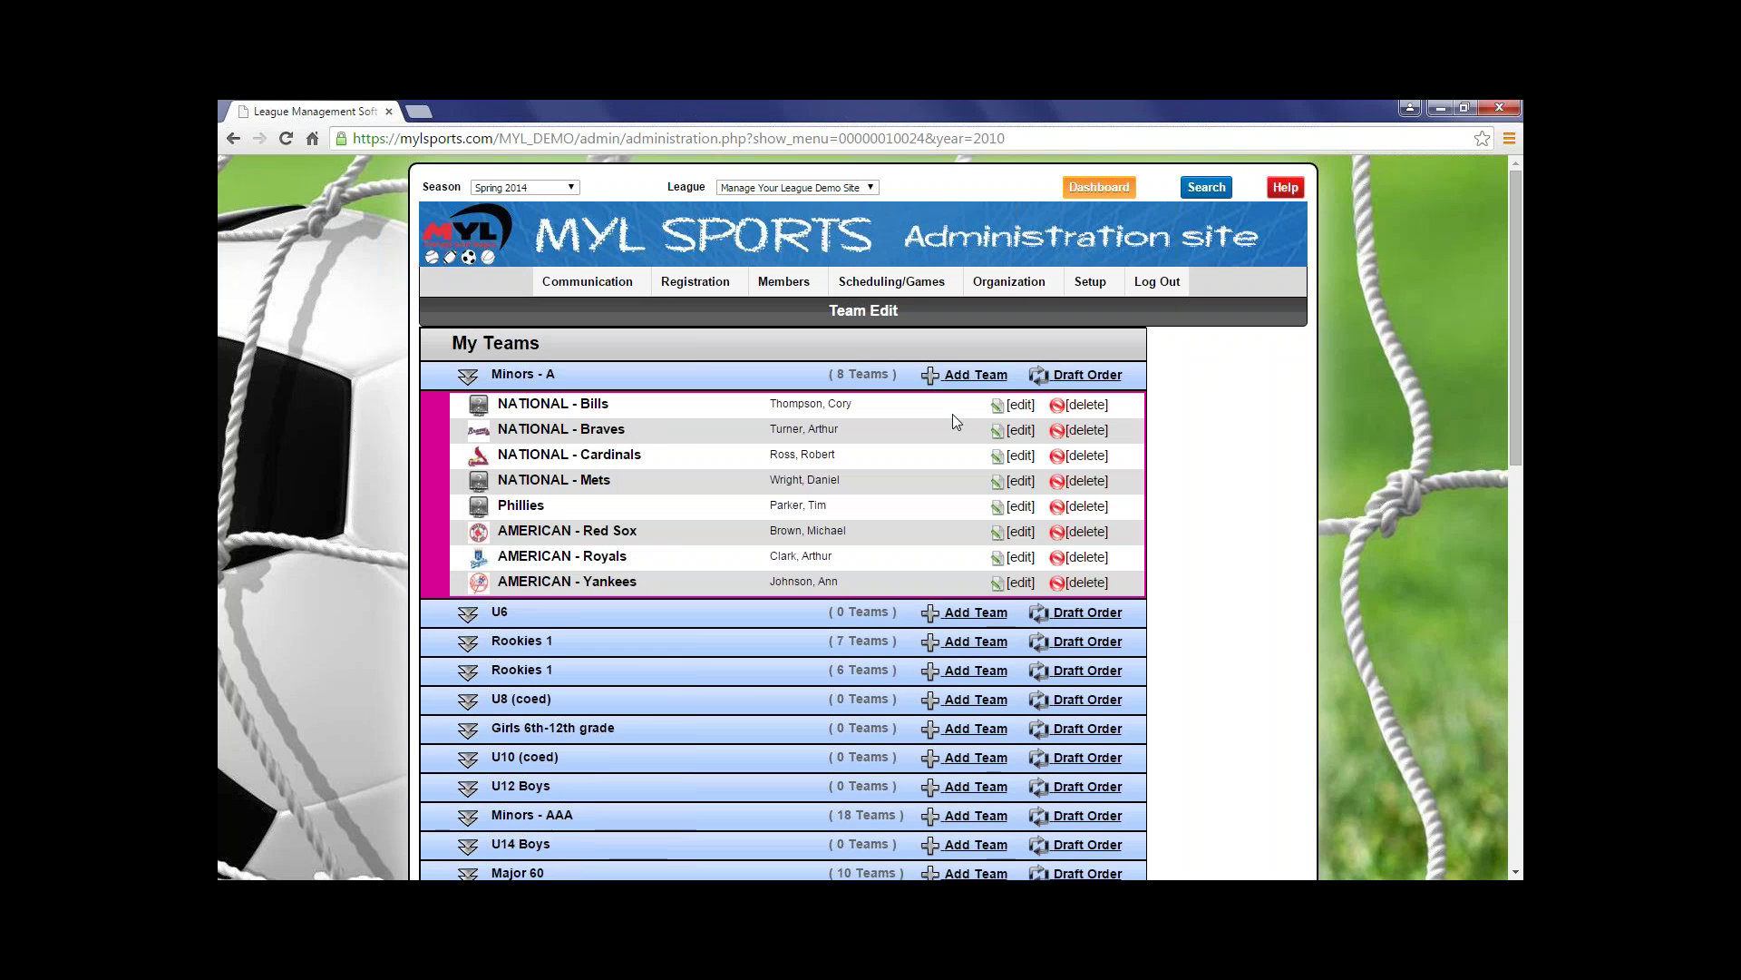
Open the Bills team for editing, review its details down to the Total Bill field, and update the team
left_click(1022, 407)
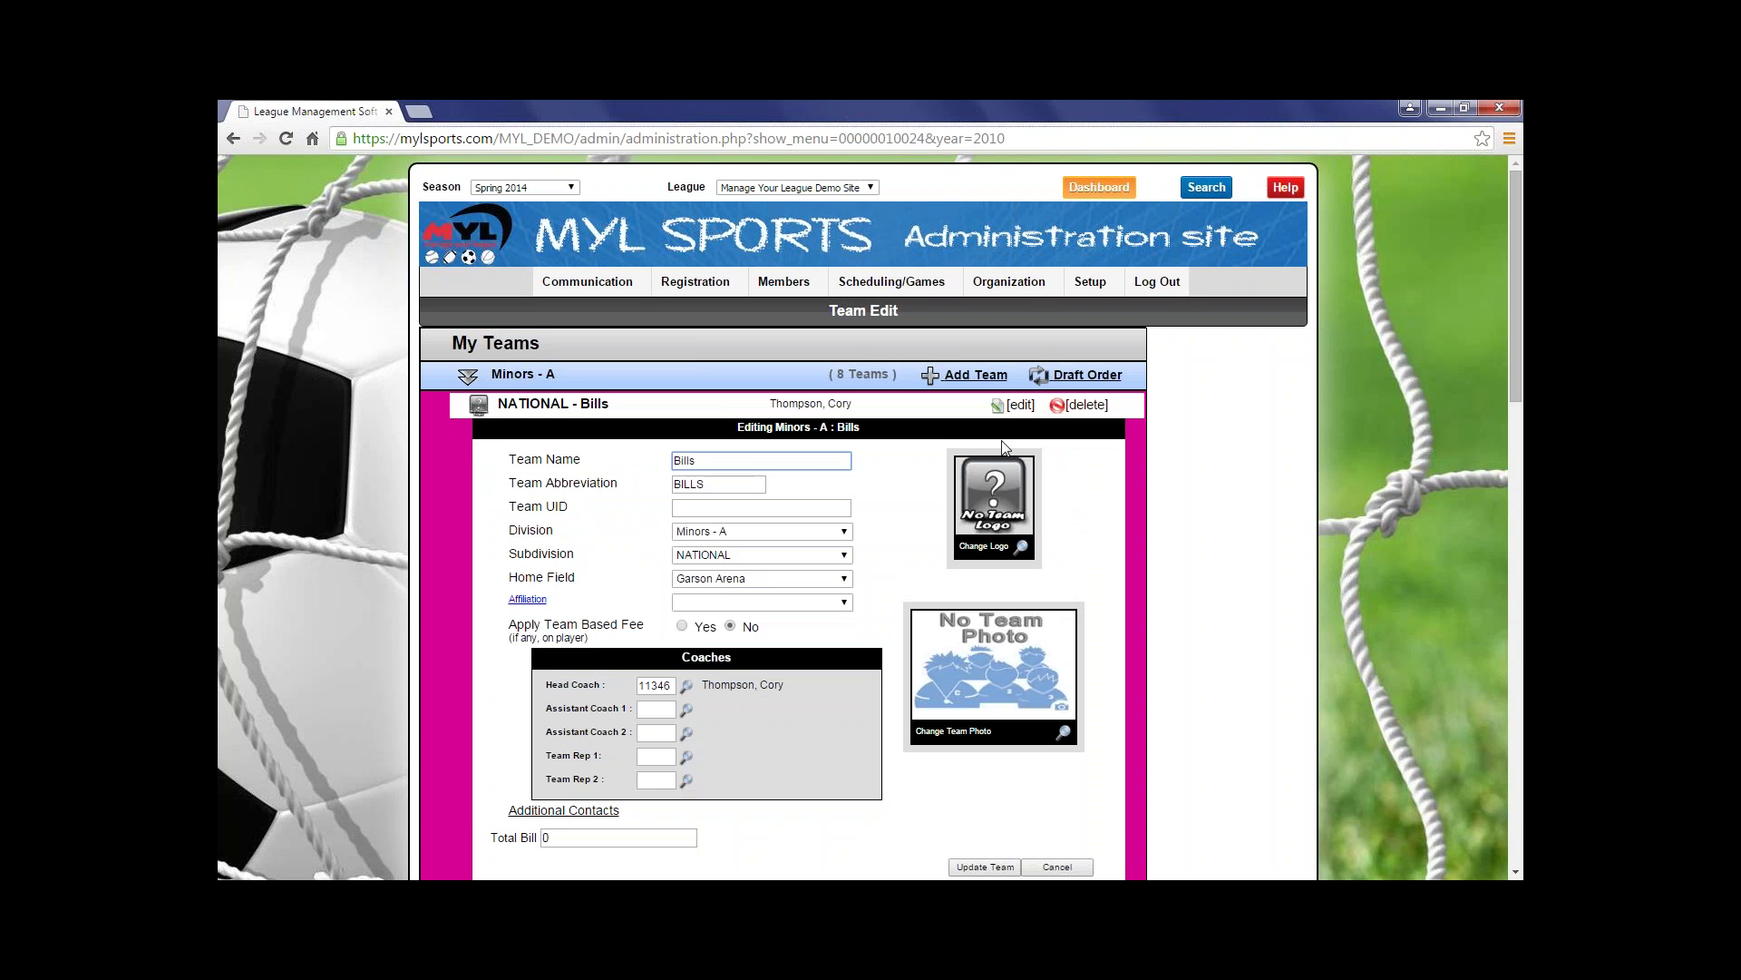
scroll(891, 502, "down", 2)
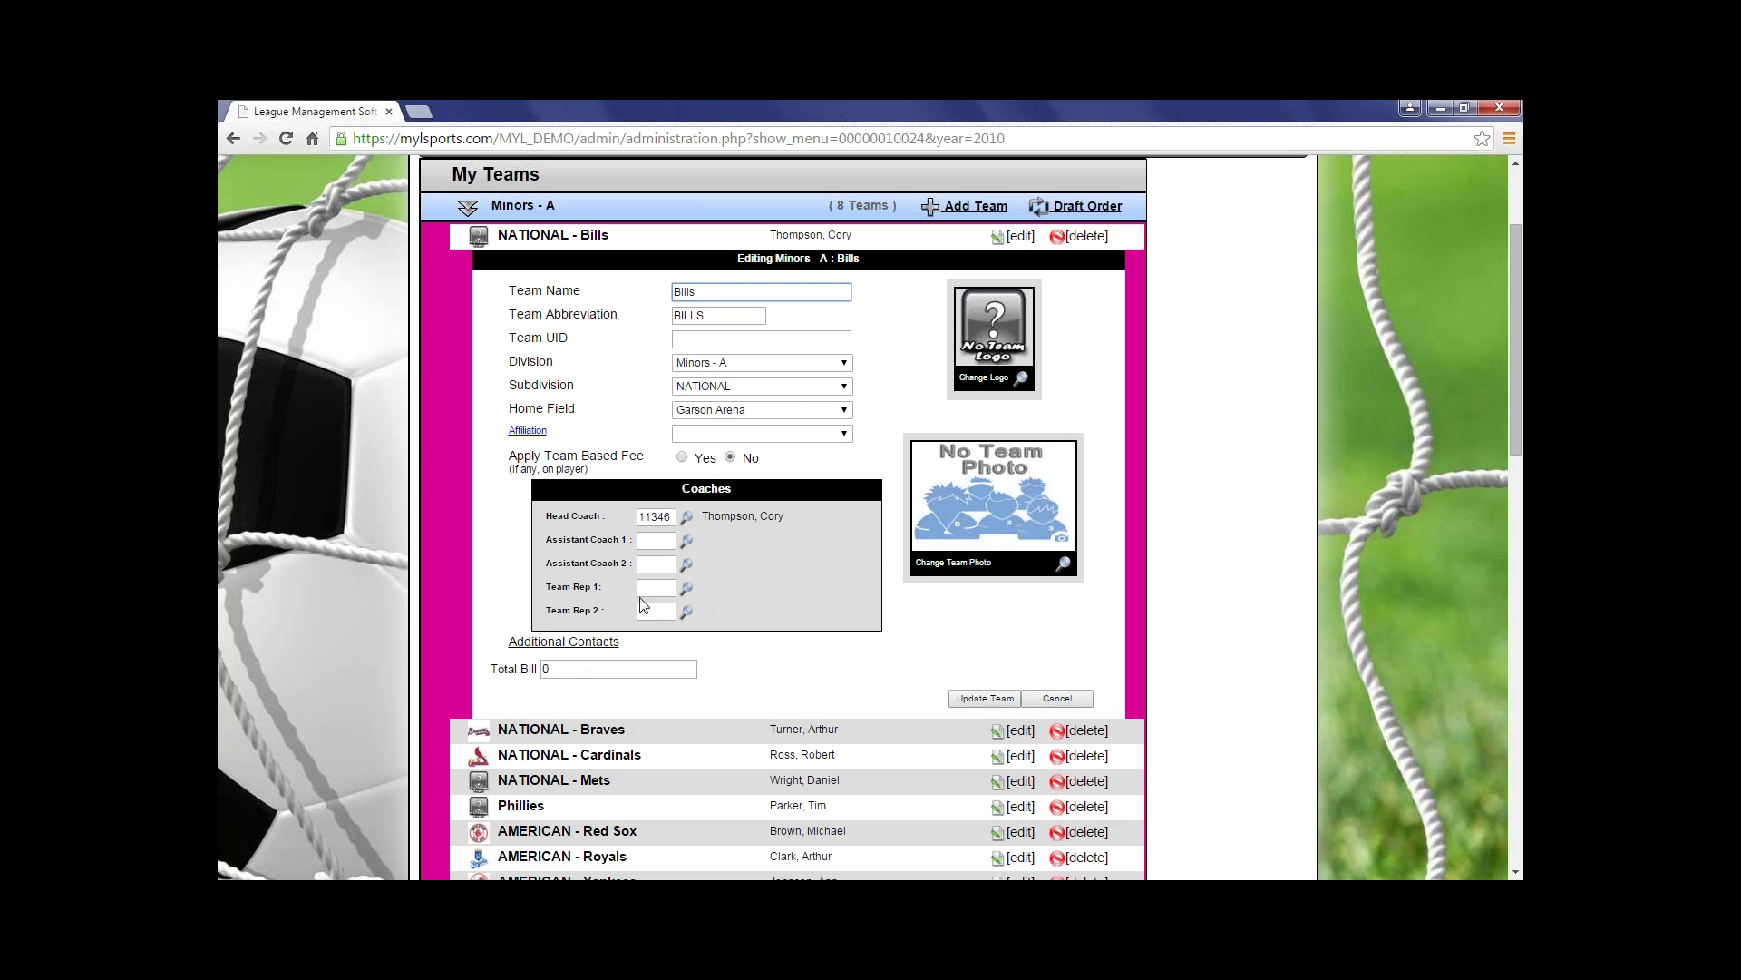
left_click(630, 673)
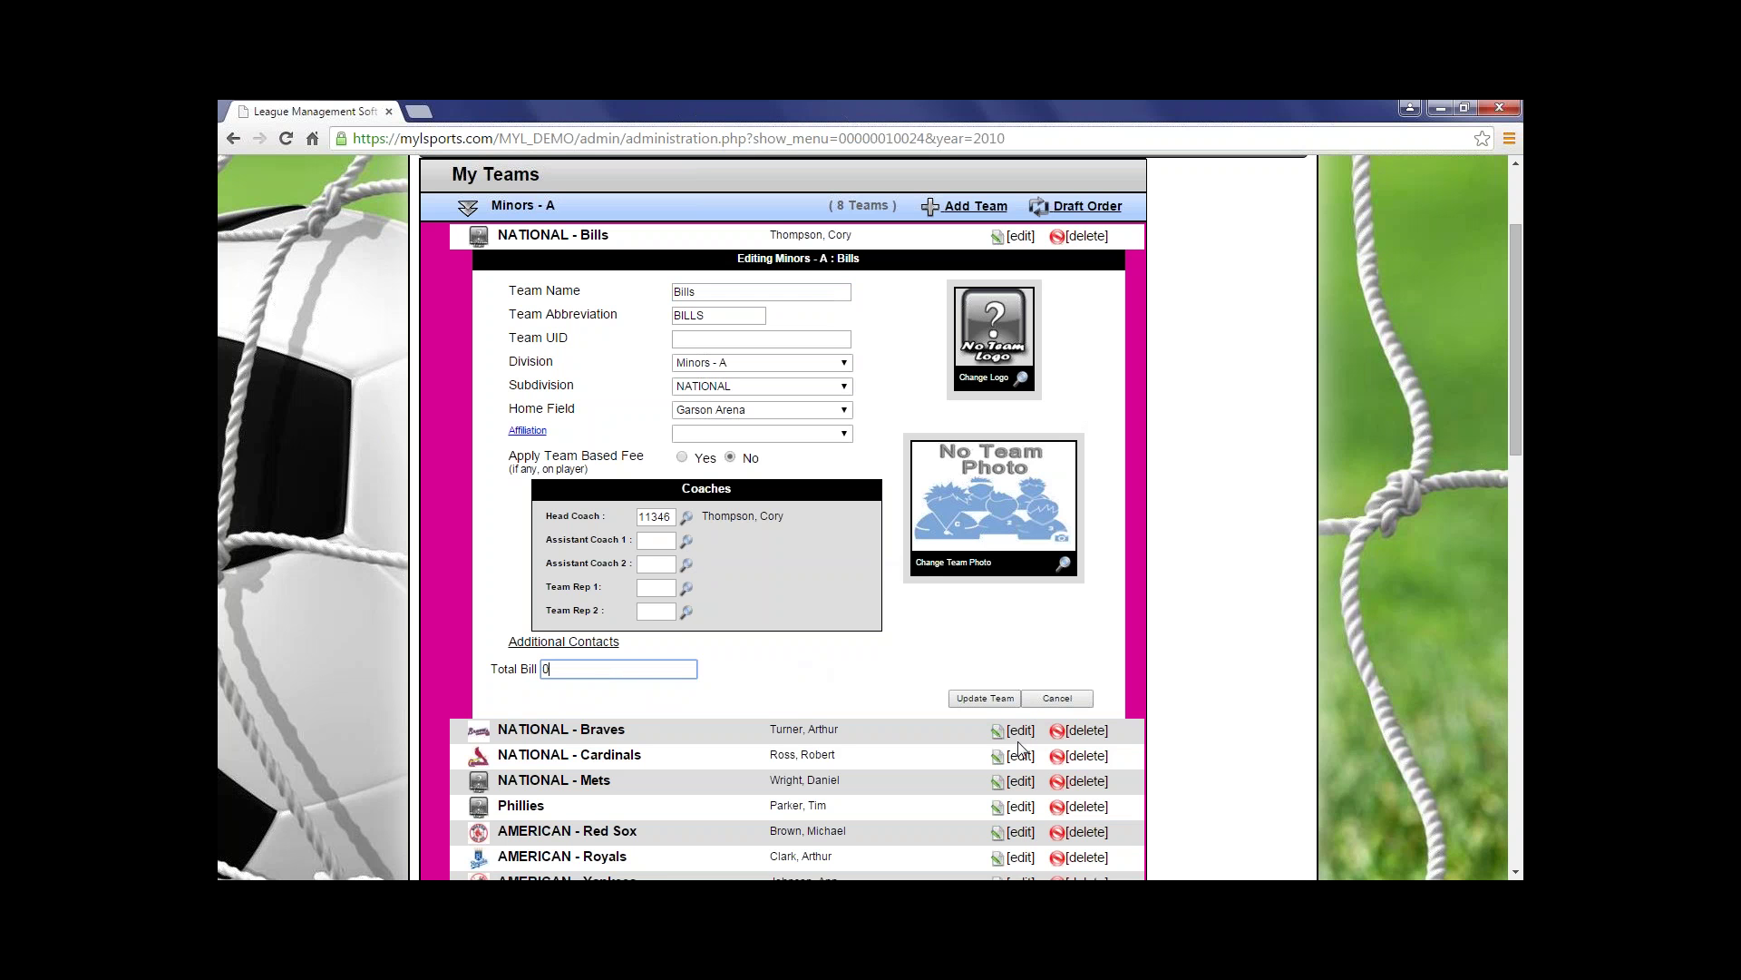
left_click(991, 700)
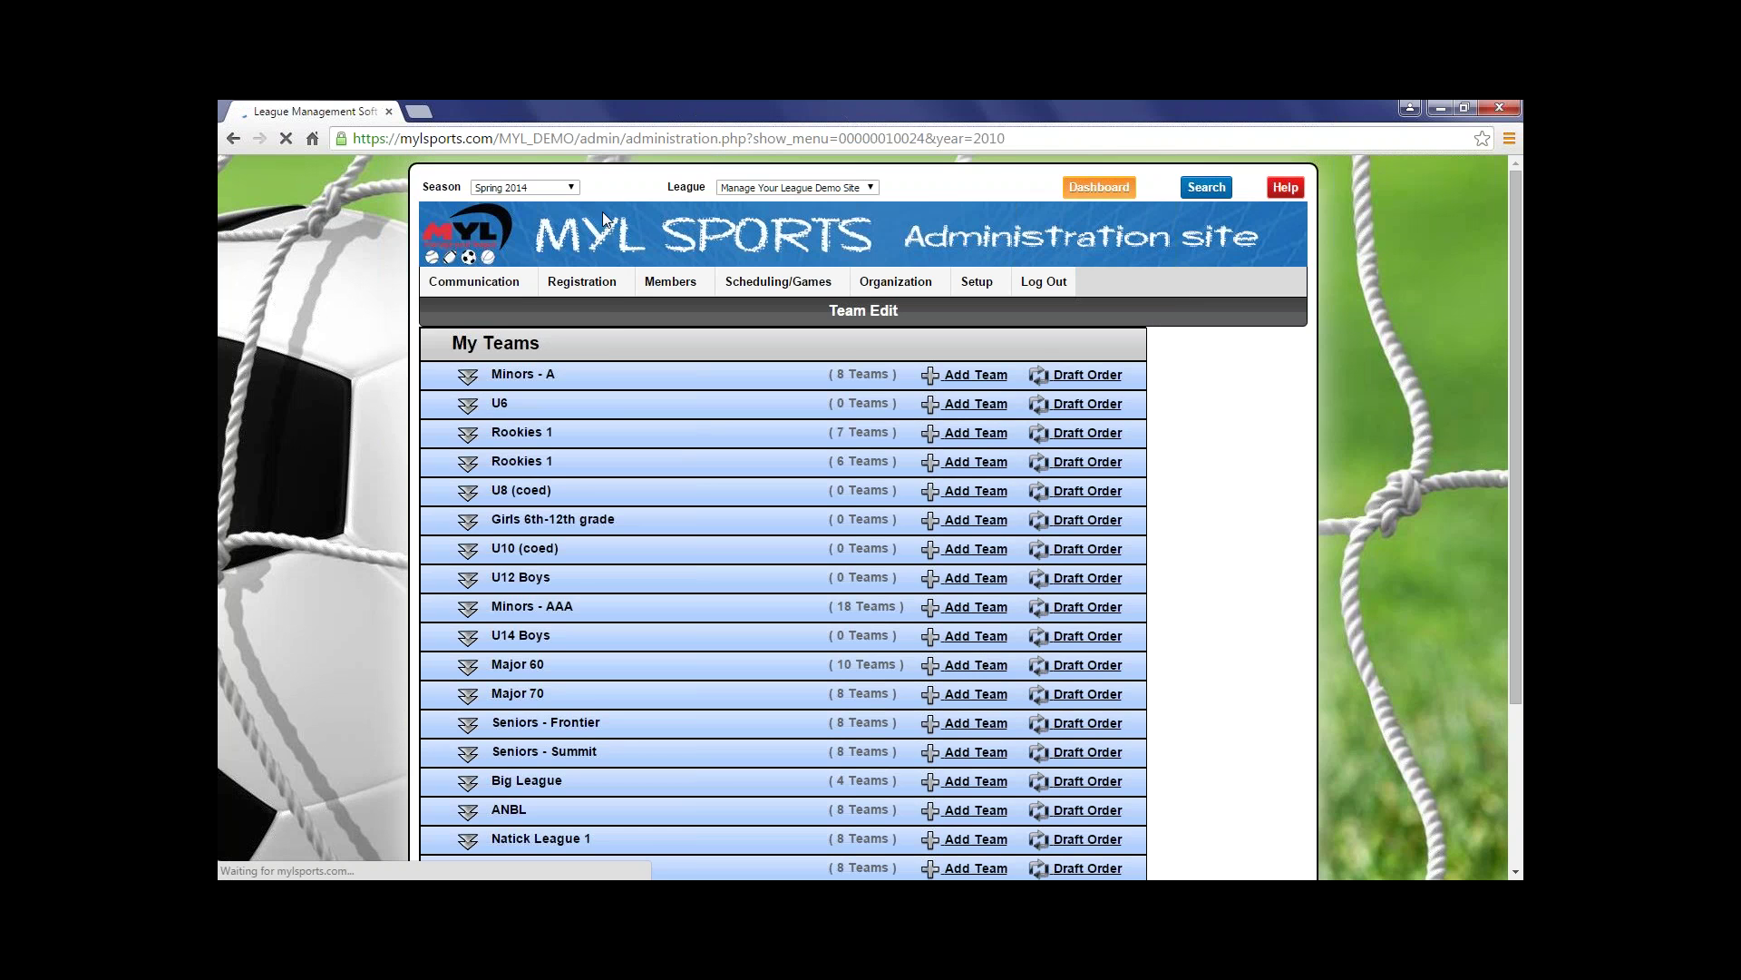
Expand the Minors - A division again, open its draft order, and save the order
left_click(671, 376)
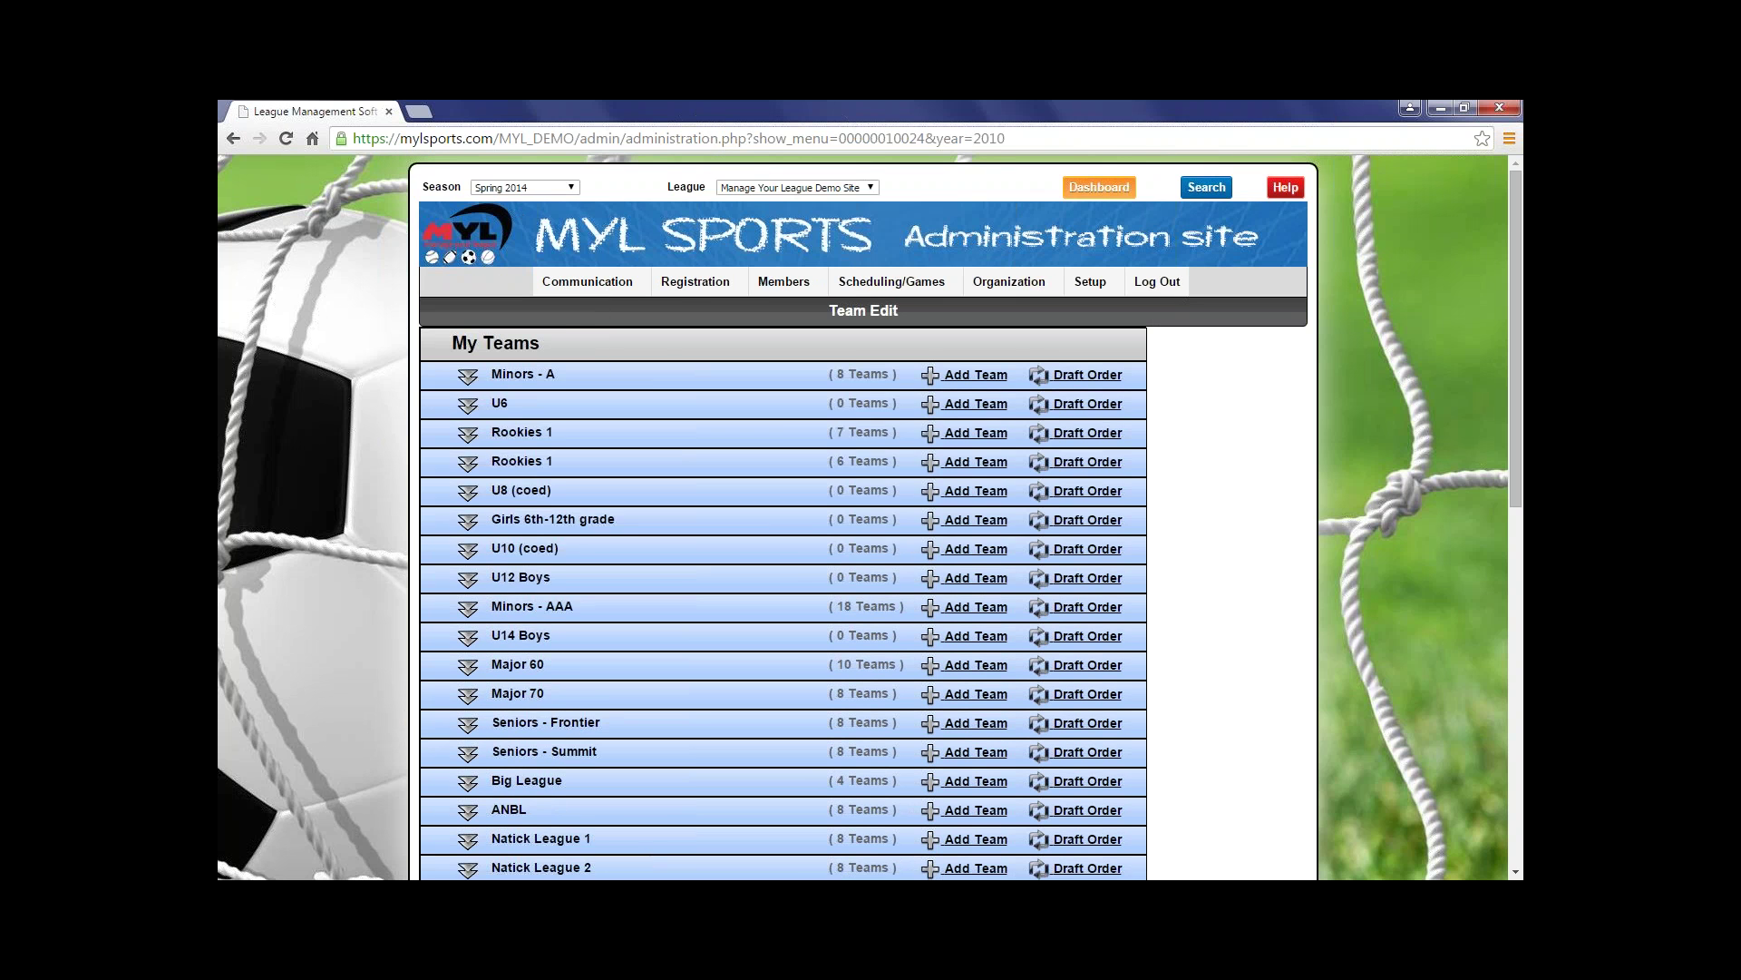
left_click(671, 376)
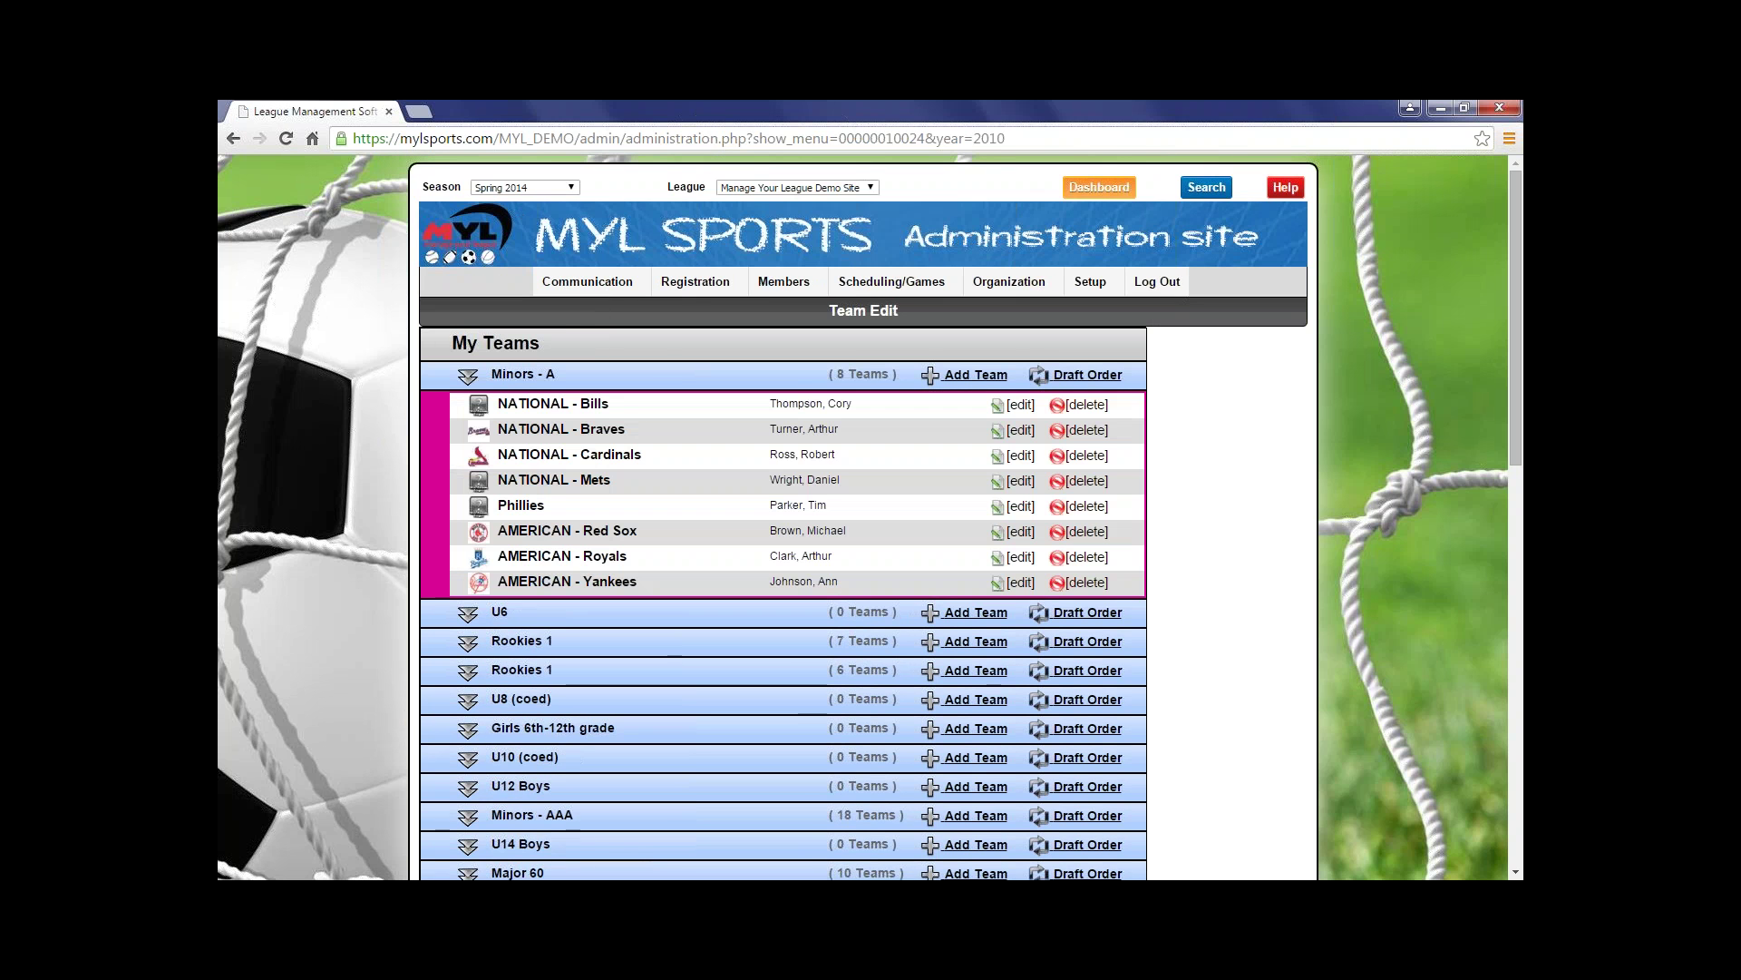
left_click(1097, 381)
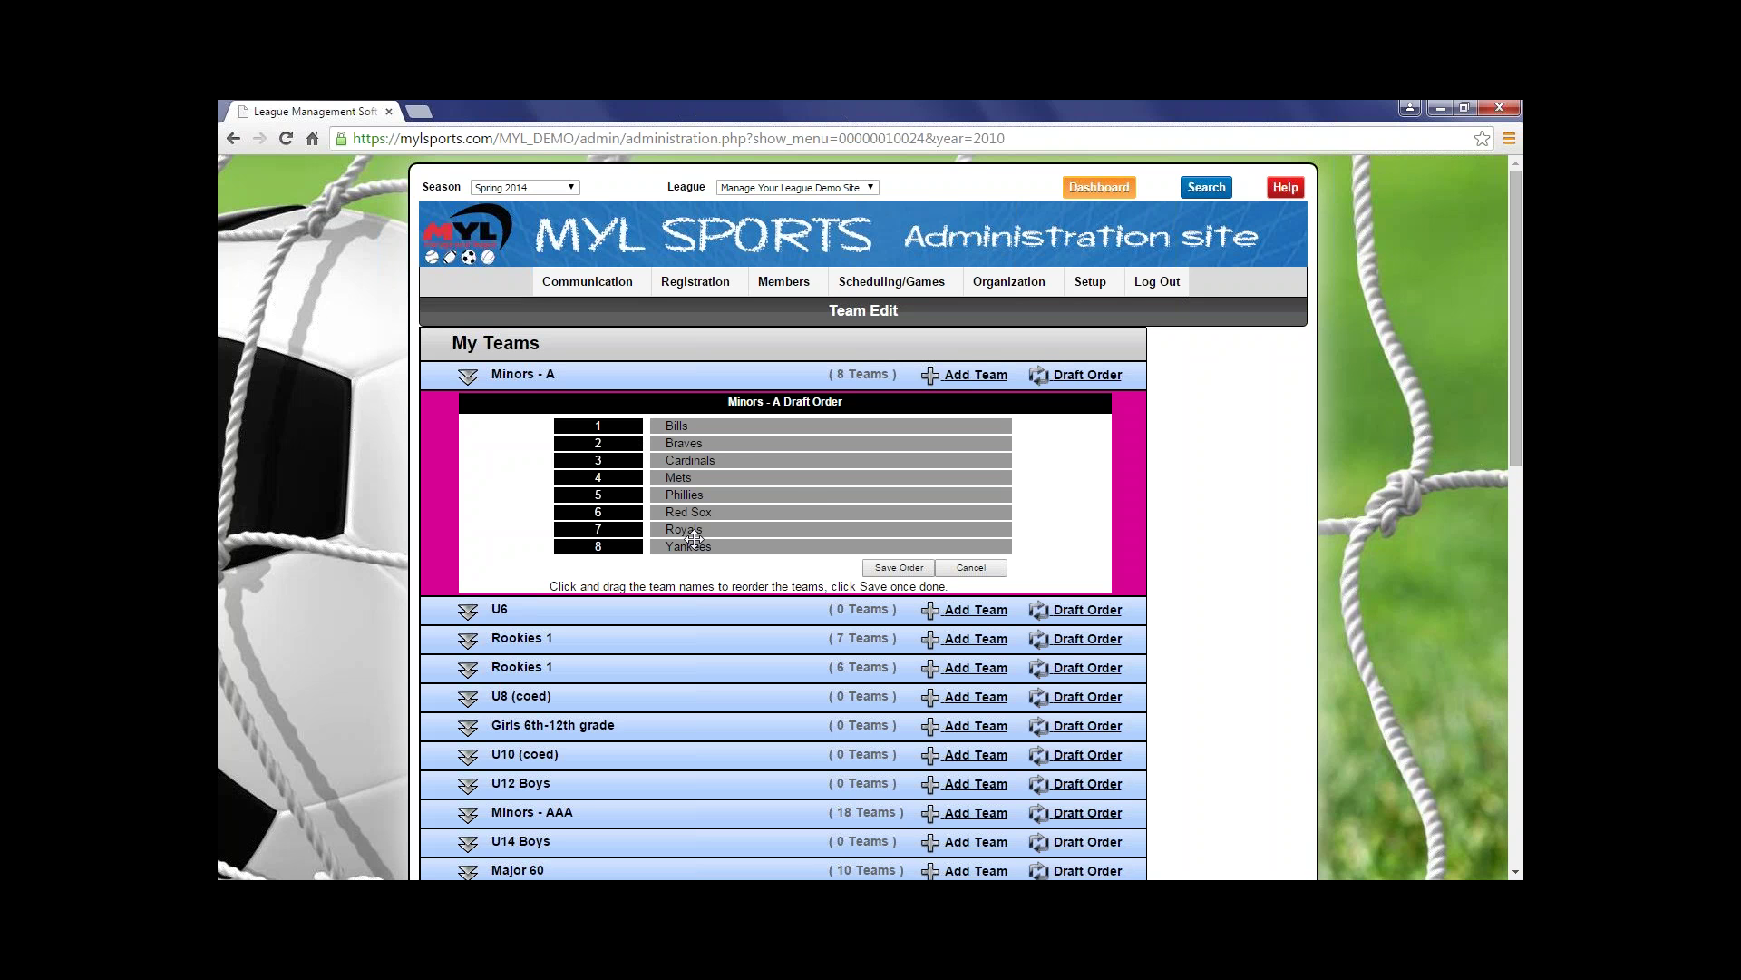
left_click(910, 571)
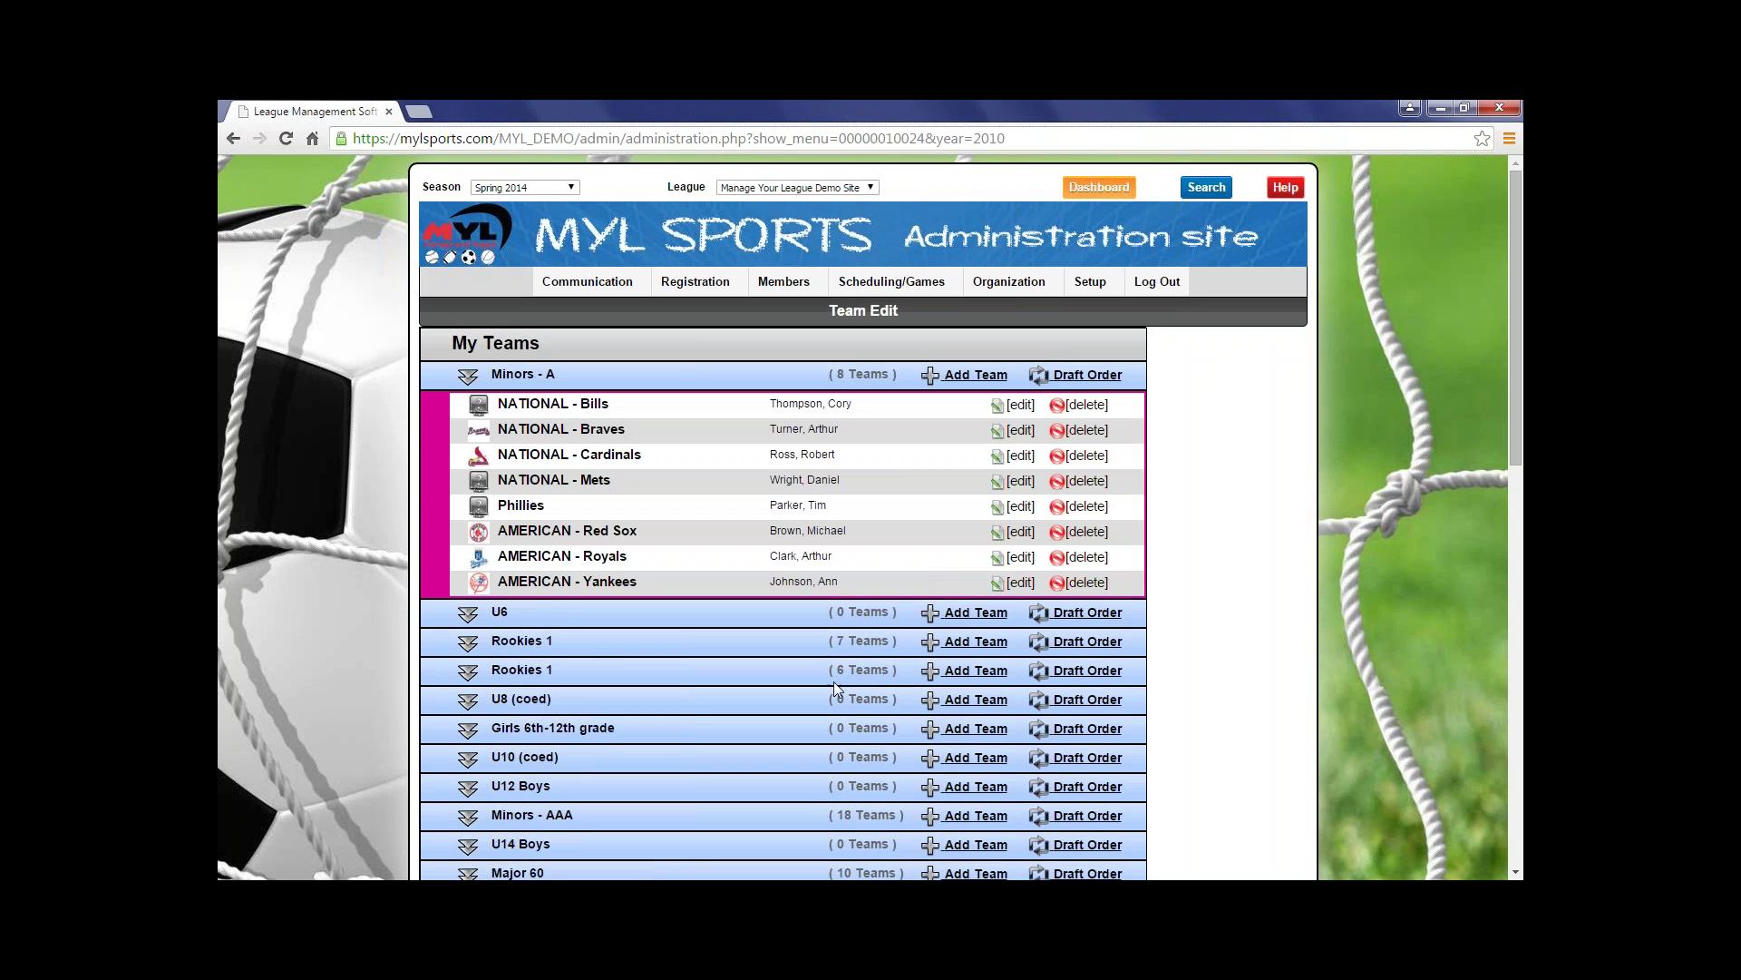
Examine the teams in the first Rookies 1 division, collapse it, and look through the remaining divisions
left_click(510, 638)
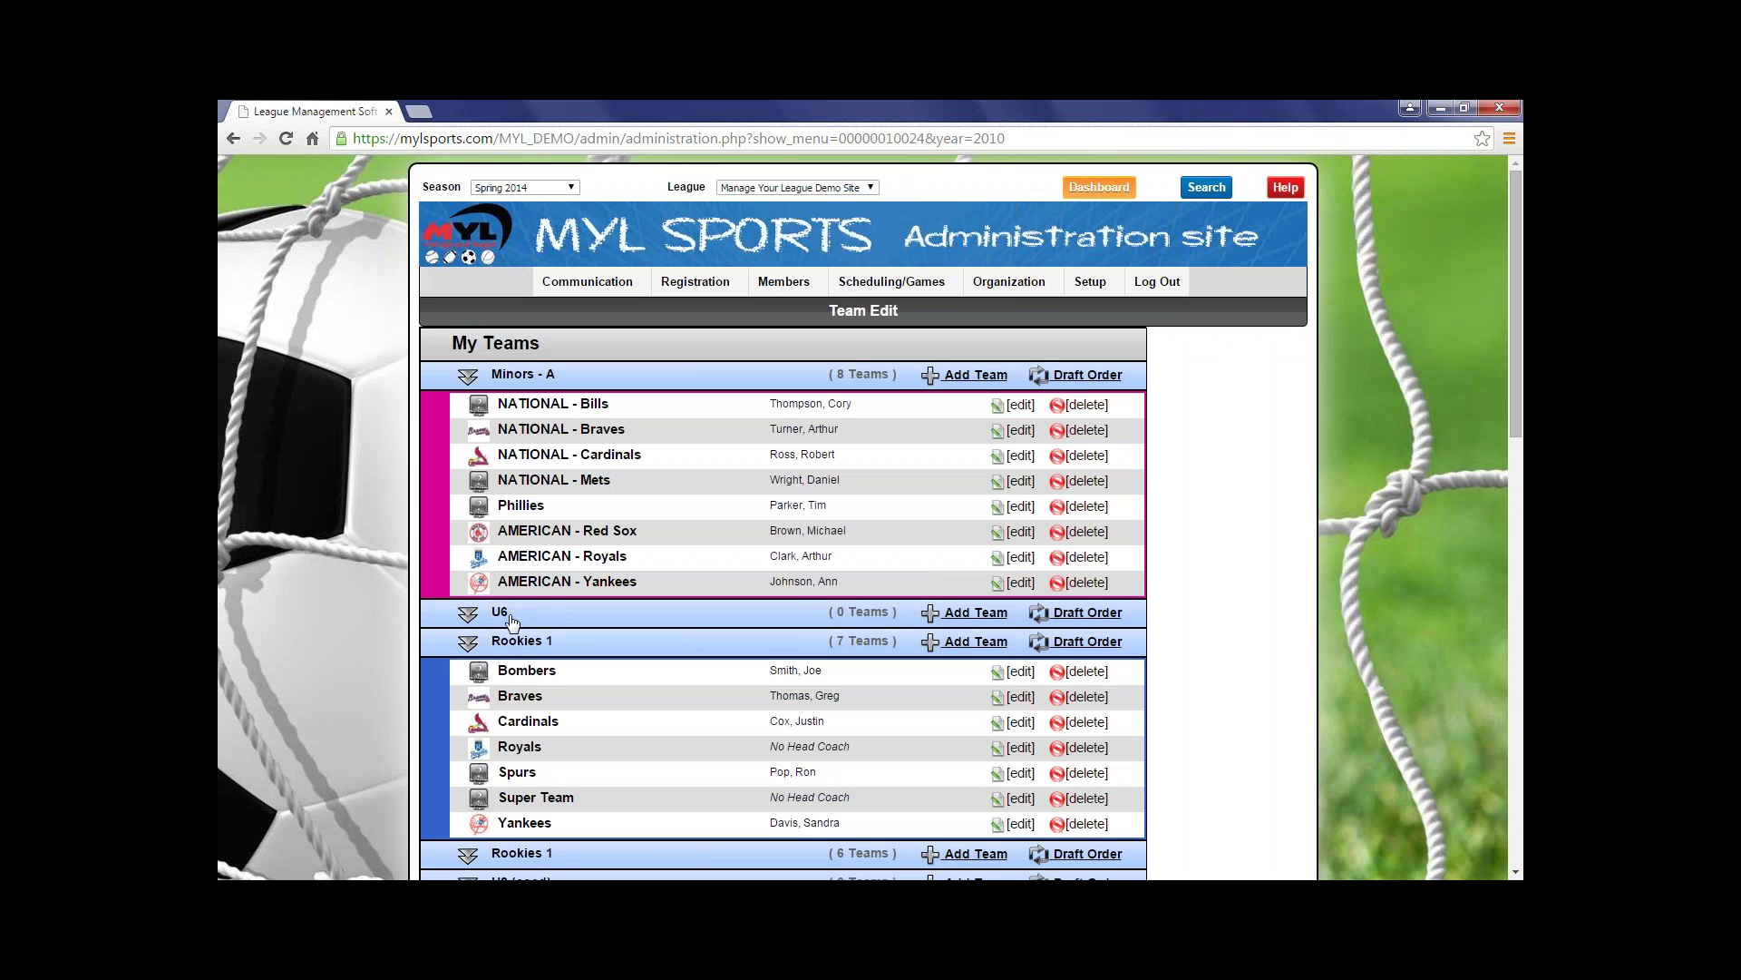
left_click(553, 646)
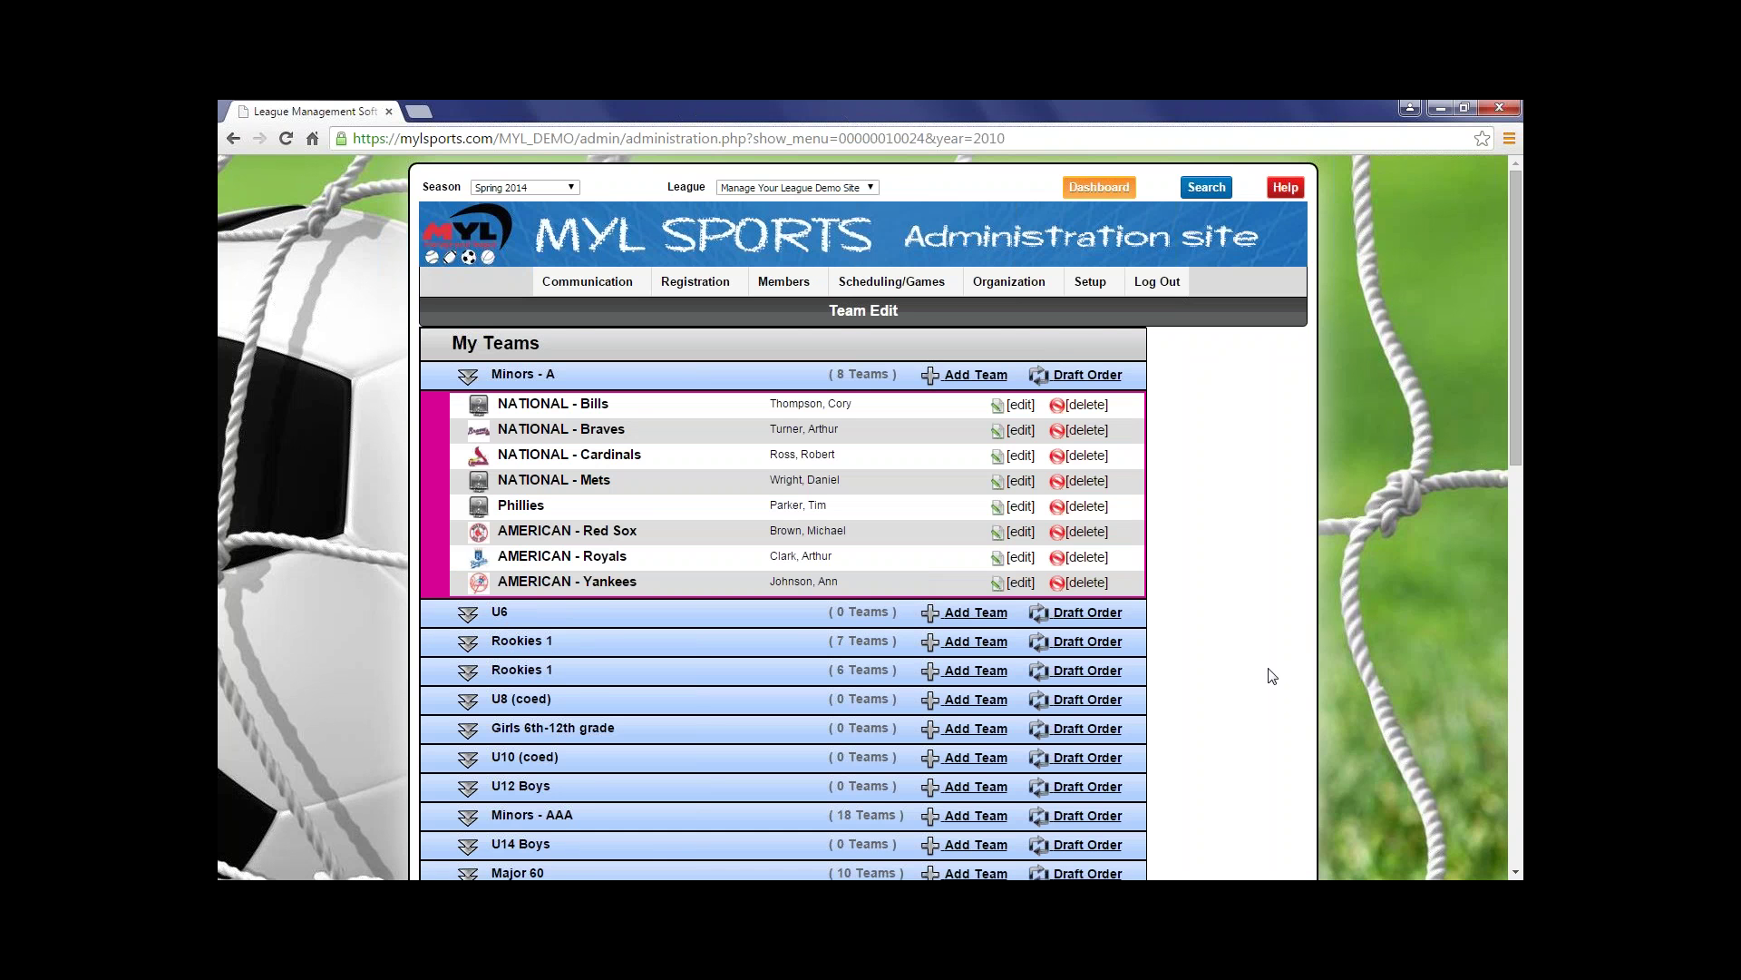
scroll(1272, 676, "down", 4)
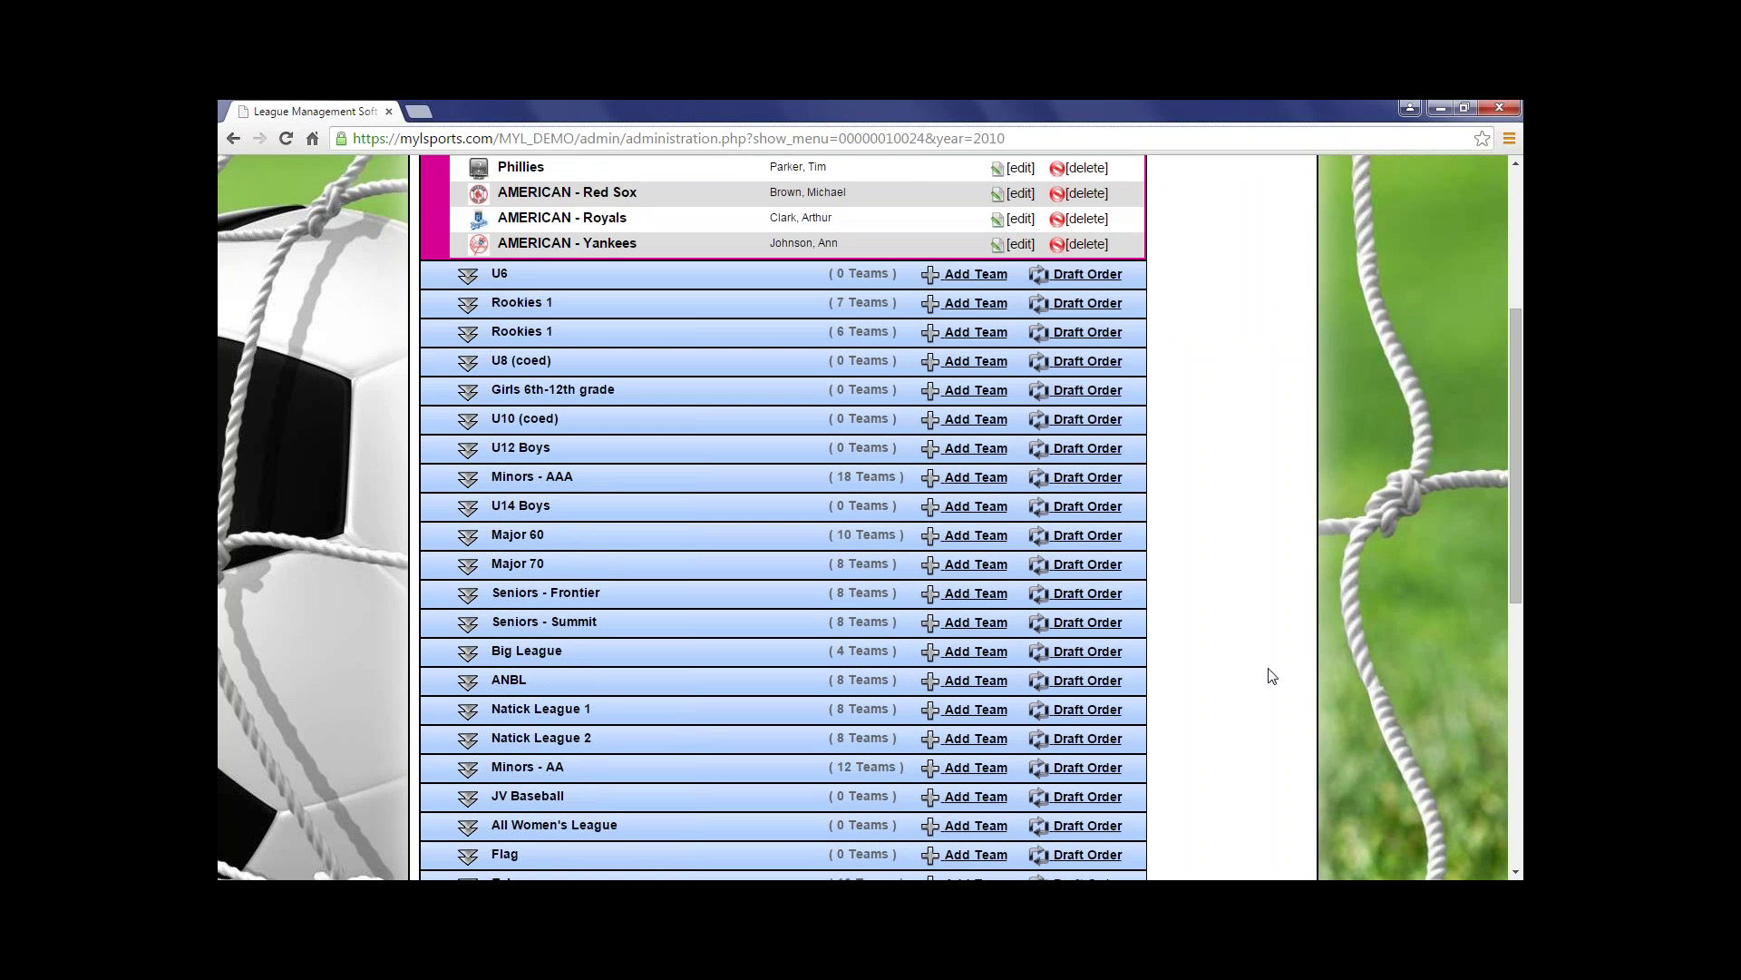